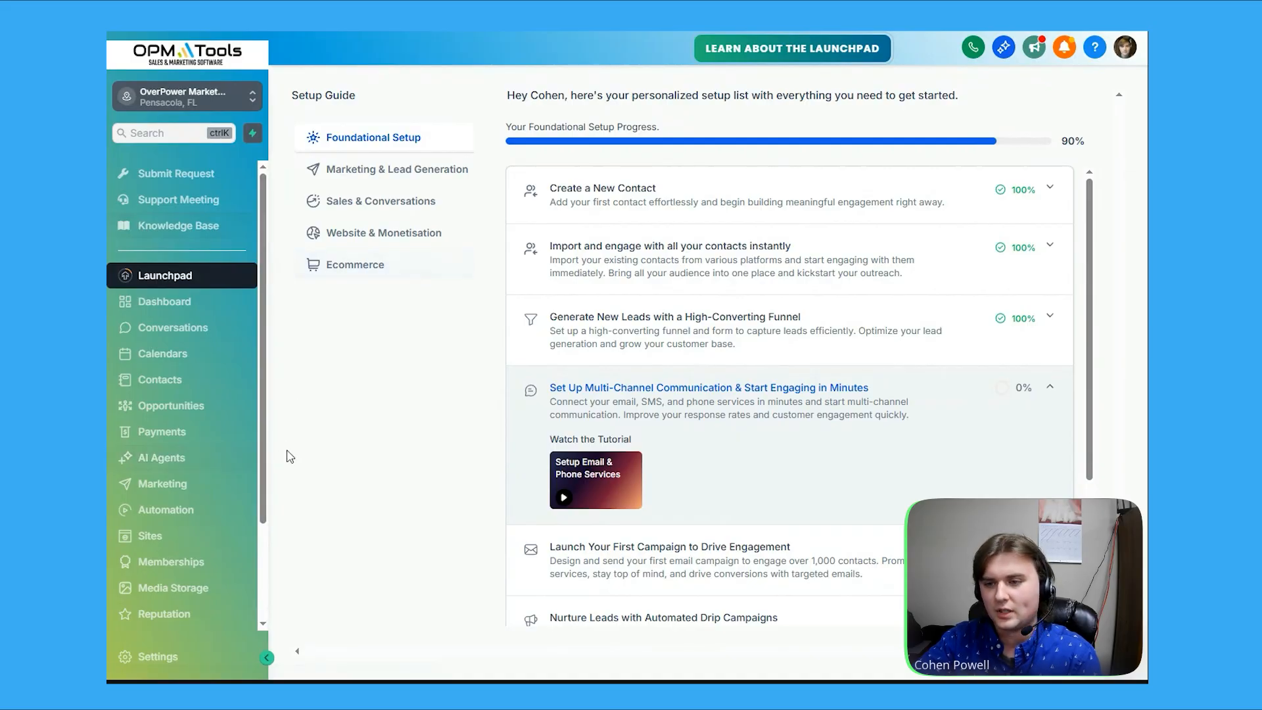
Open the Standard Operating Procedure for Managing Social Media in OPM Tools course from the Memberships products
click(205, 562)
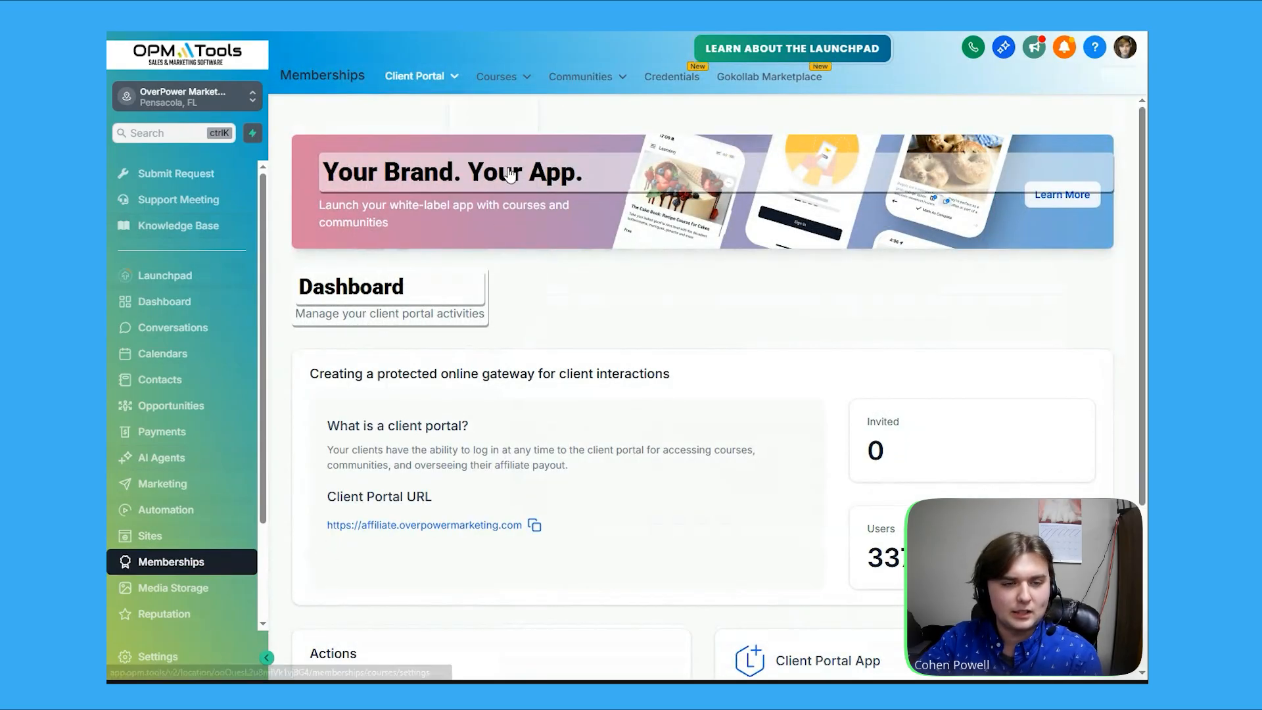
mouse_move(503, 89)
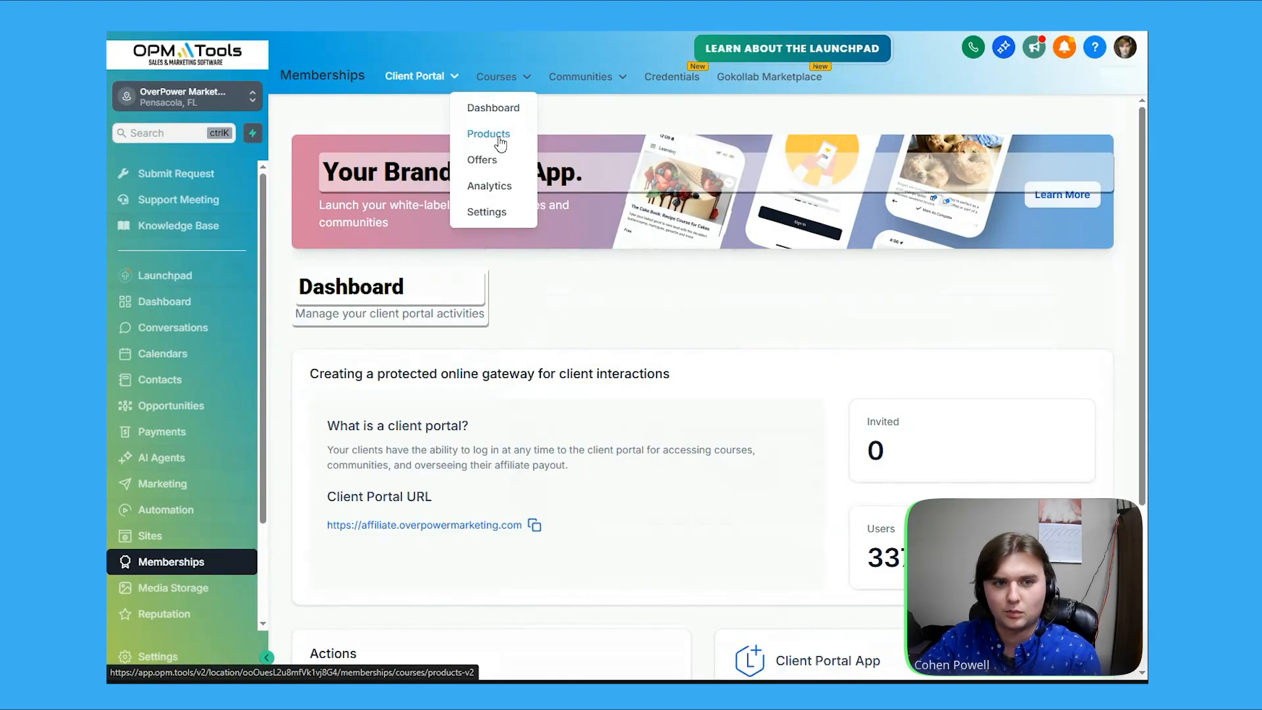
click(505, 144)
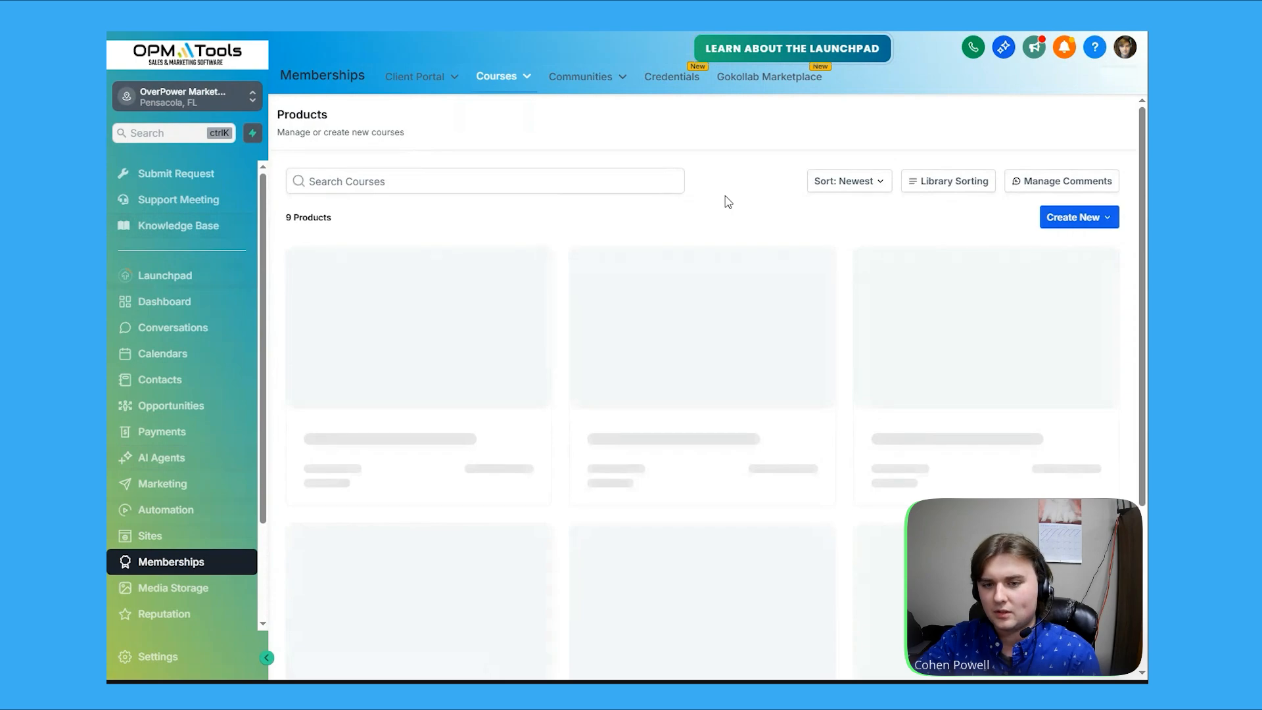
scroll(789, 224, down, 2)
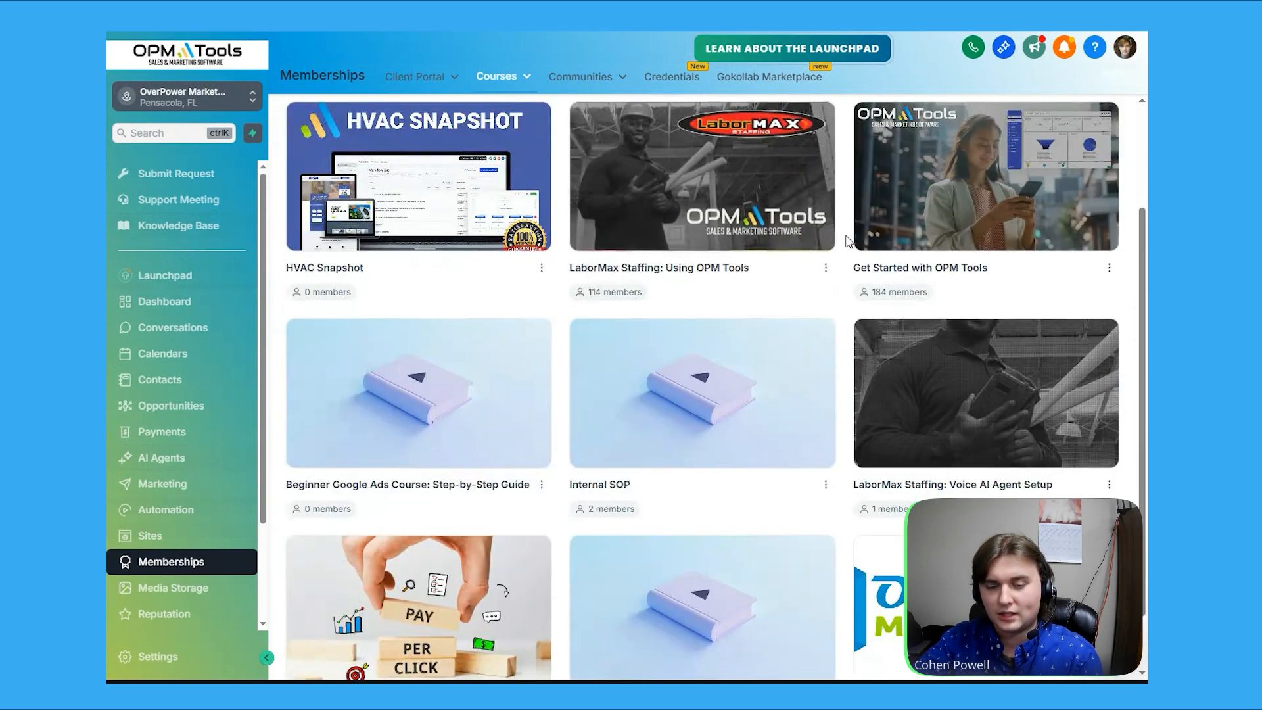
scroll(846, 240, down, 1)
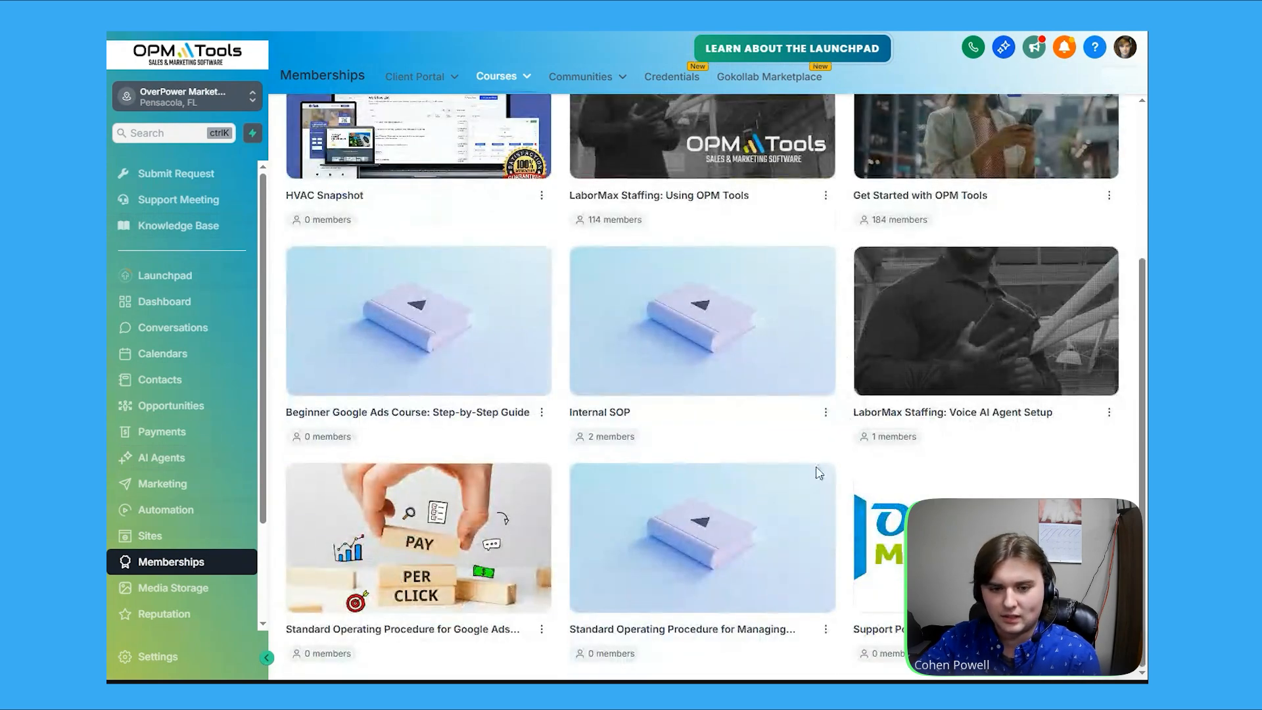
click(736, 544)
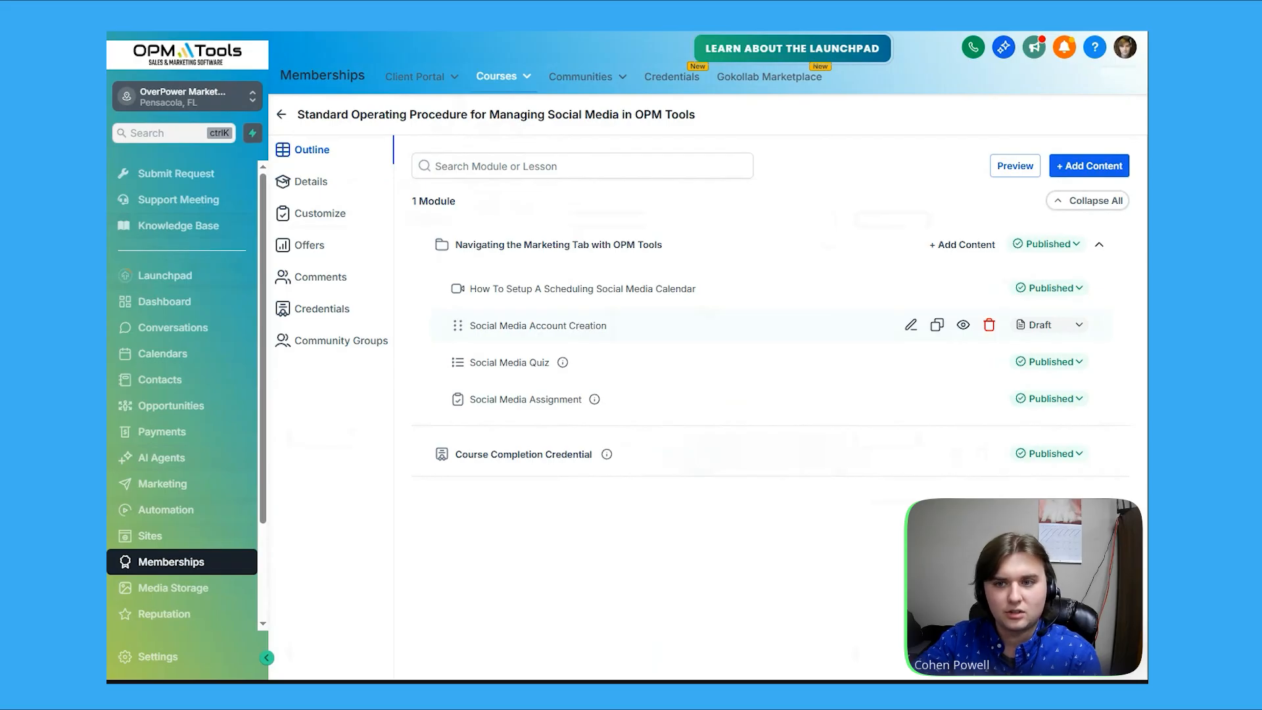
Add a lesson titled Dummy Title SOP to the Navigating the Marketing Tab with OPM Tools module
click(1107, 172)
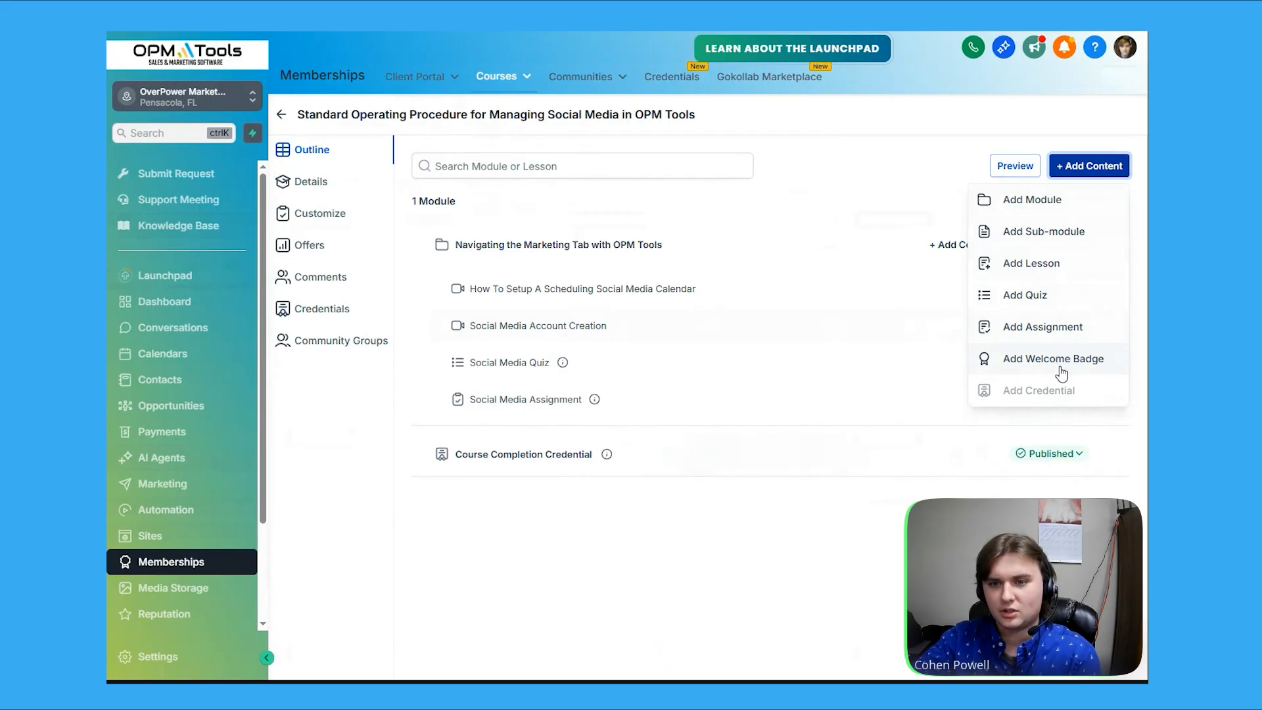
click(1054, 270)
click(557, 329)
text(Dummy T)
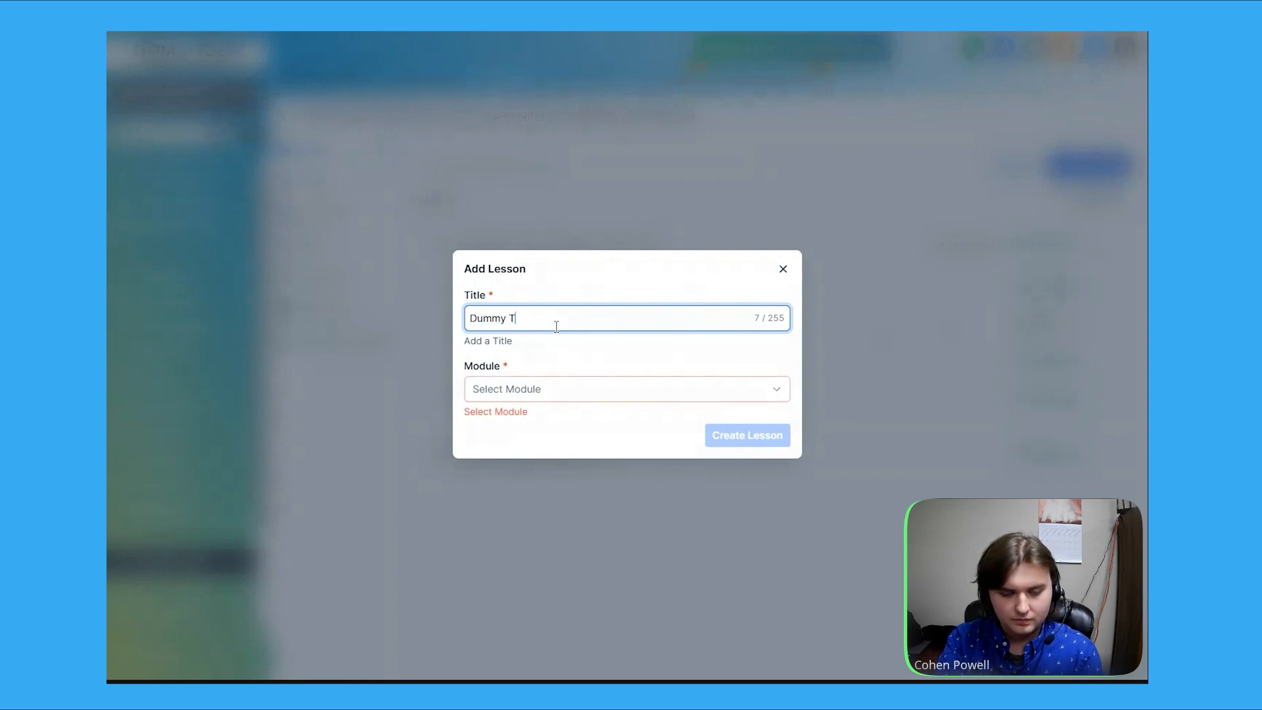
text(itle SOP)
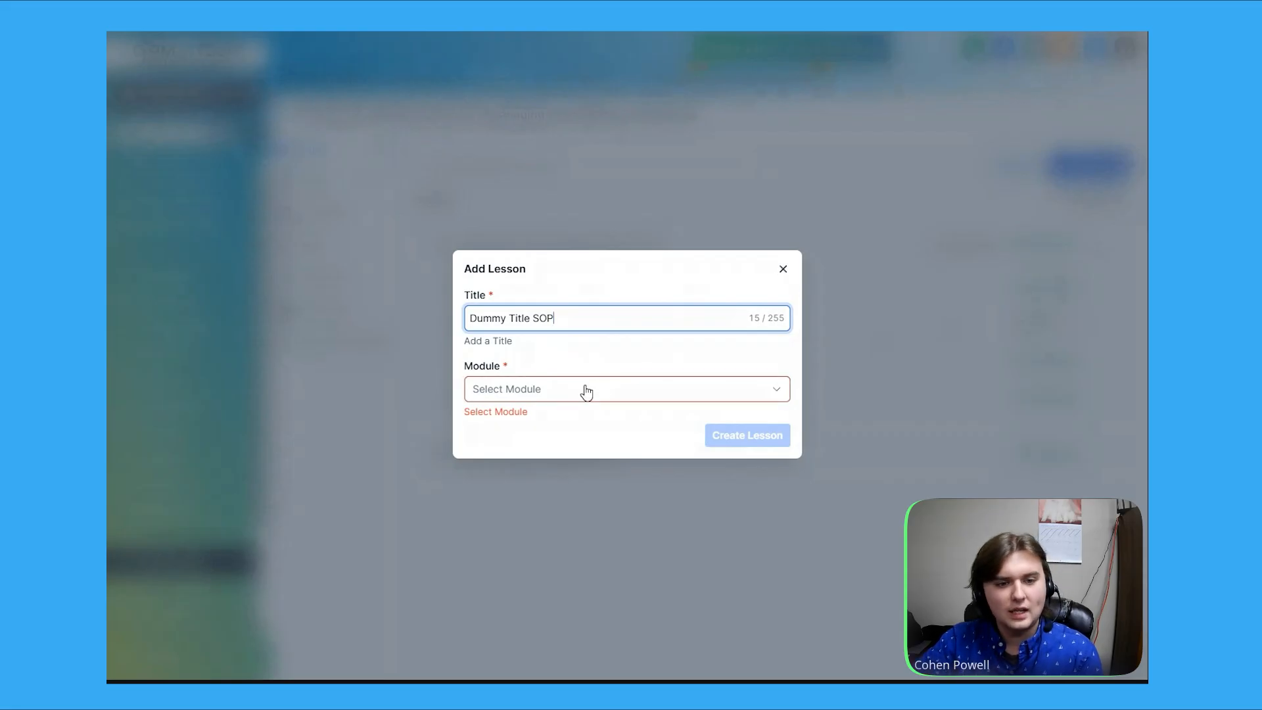
click(589, 395)
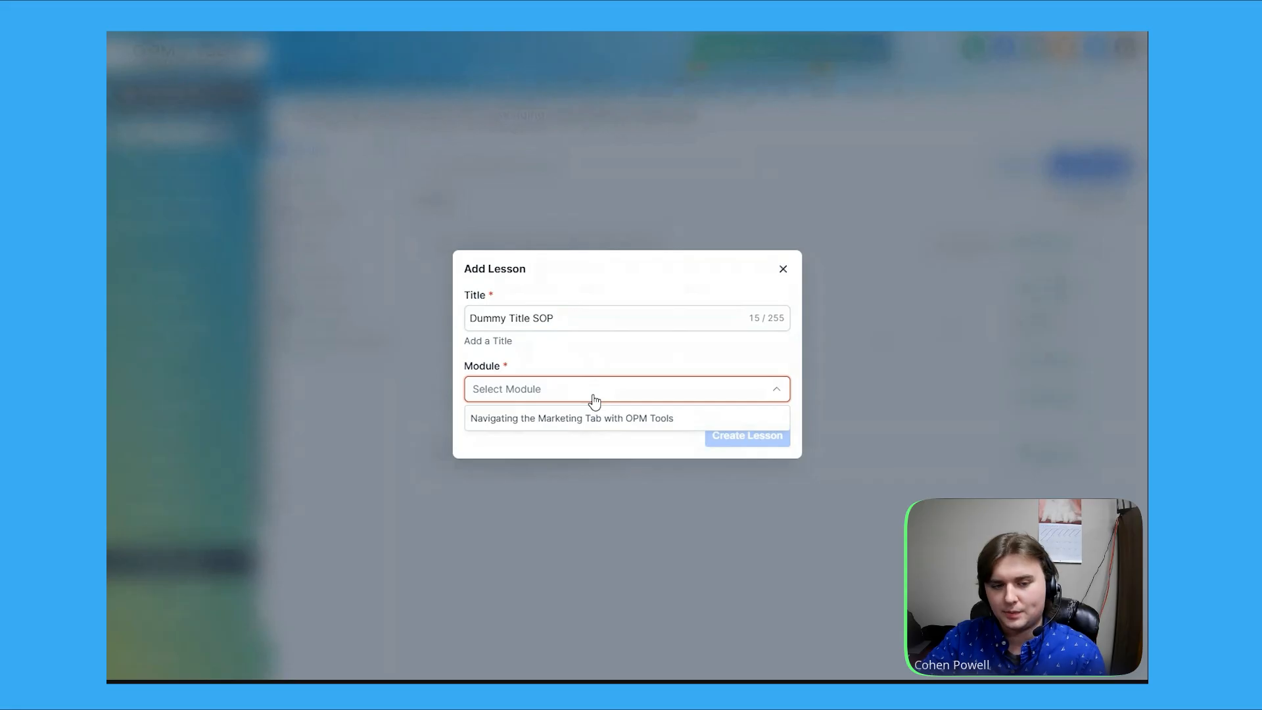
click(631, 426)
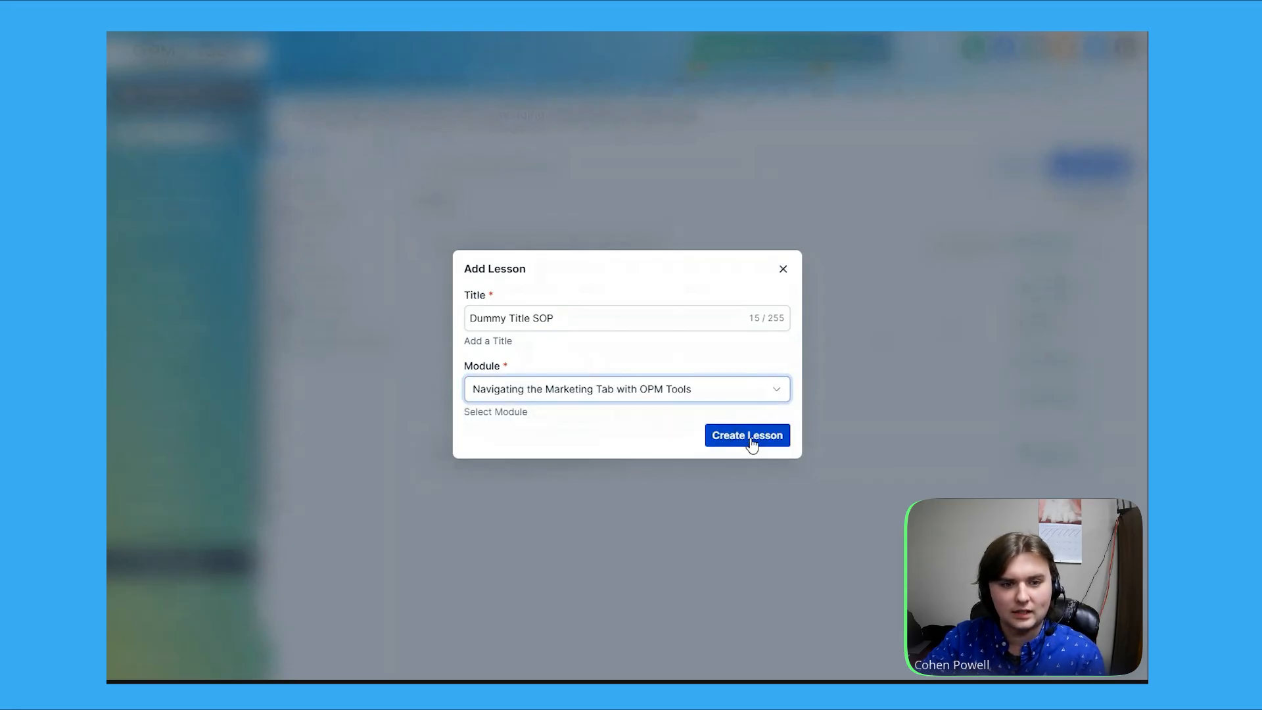
click(749, 438)
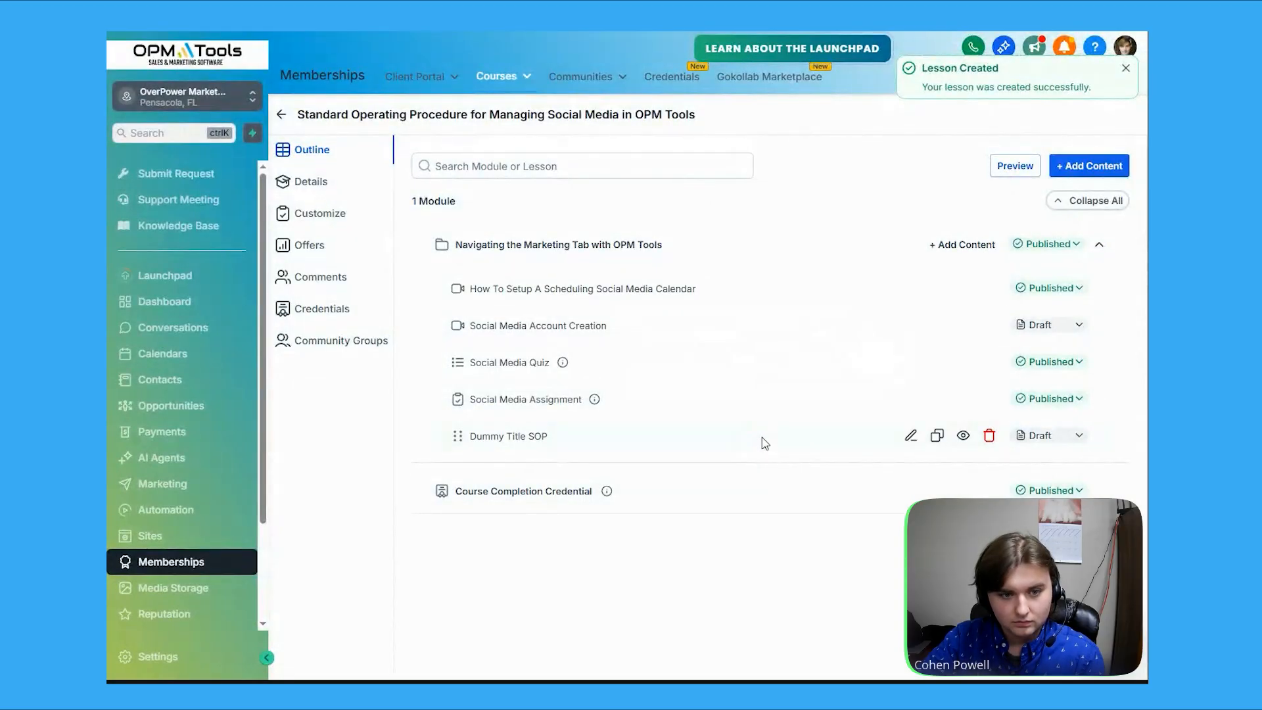
Open the Dummy Title SOP lesson editor, review its media, name, description and resource fields, and close it
click(911, 437)
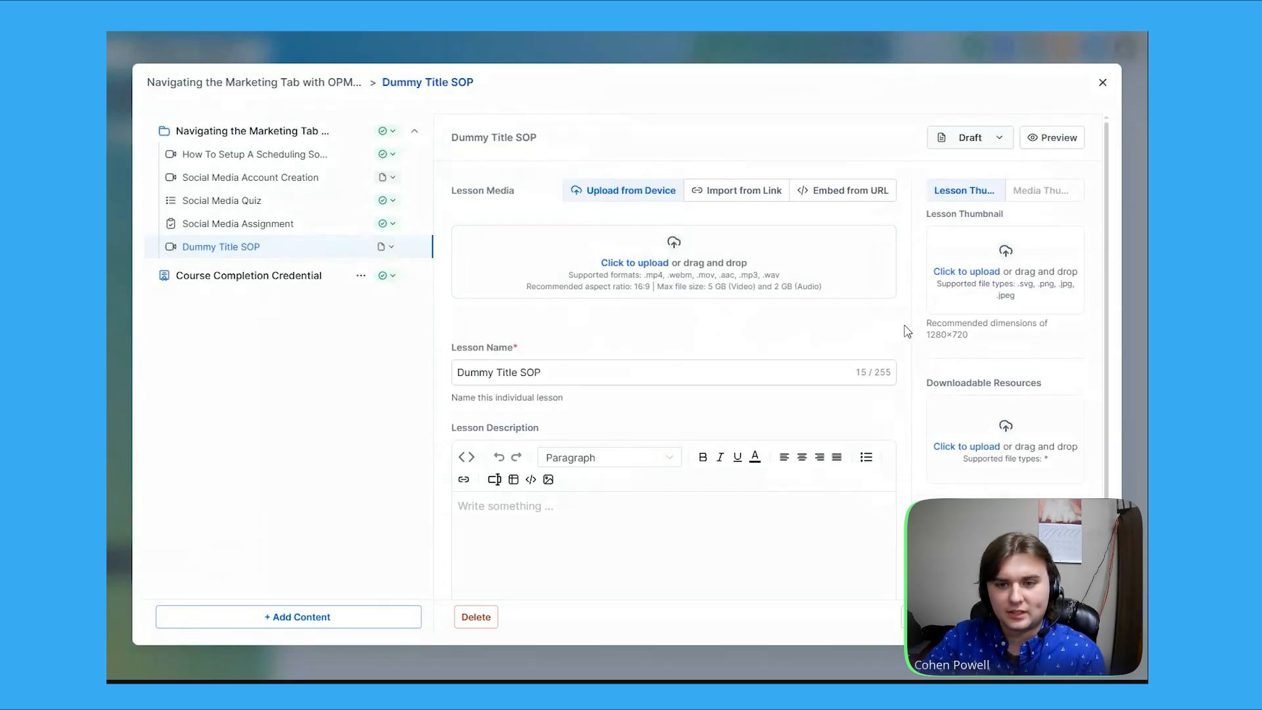
scroll(908, 332, down, 1)
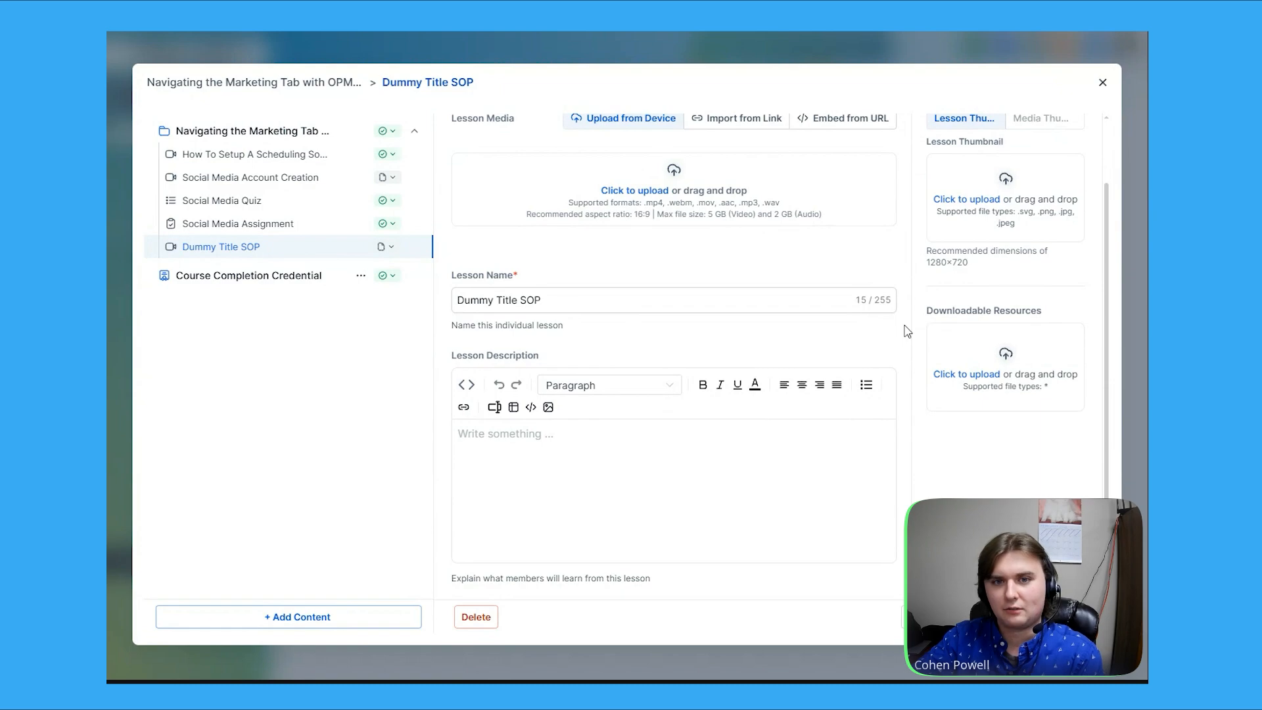
scroll(919, 330, up, 1)
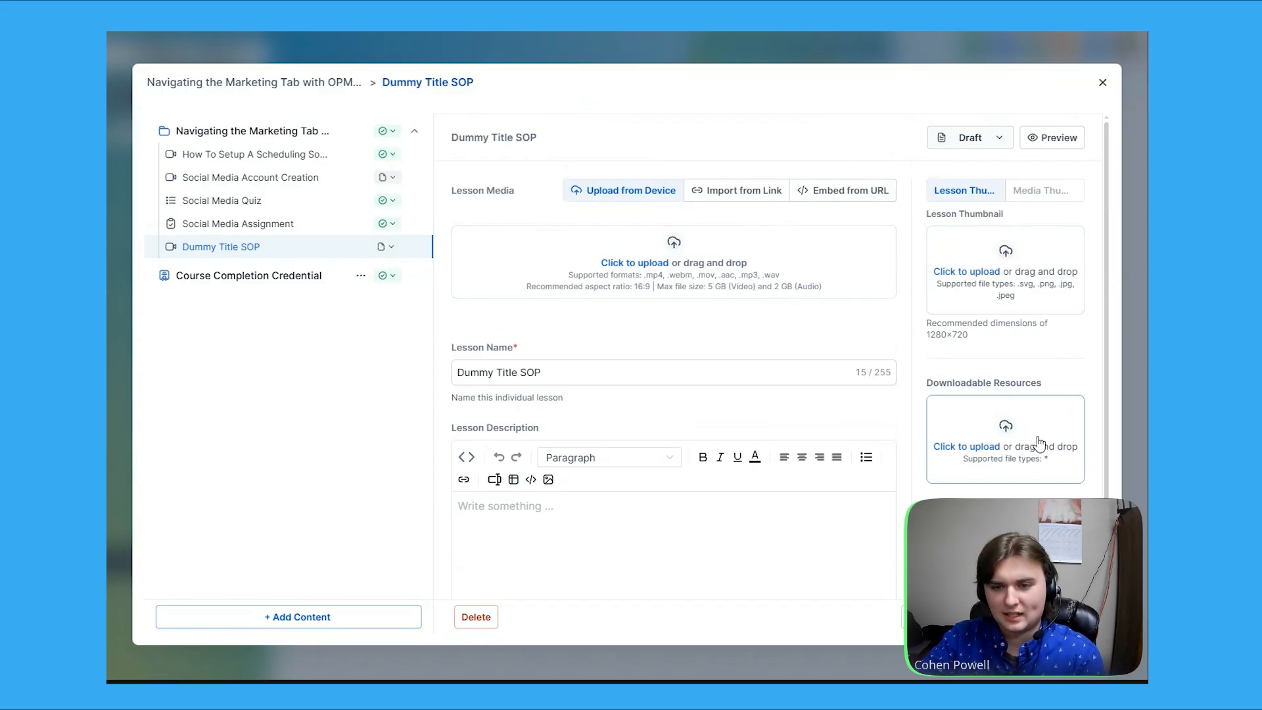
scroll(907, 417, down, 1)
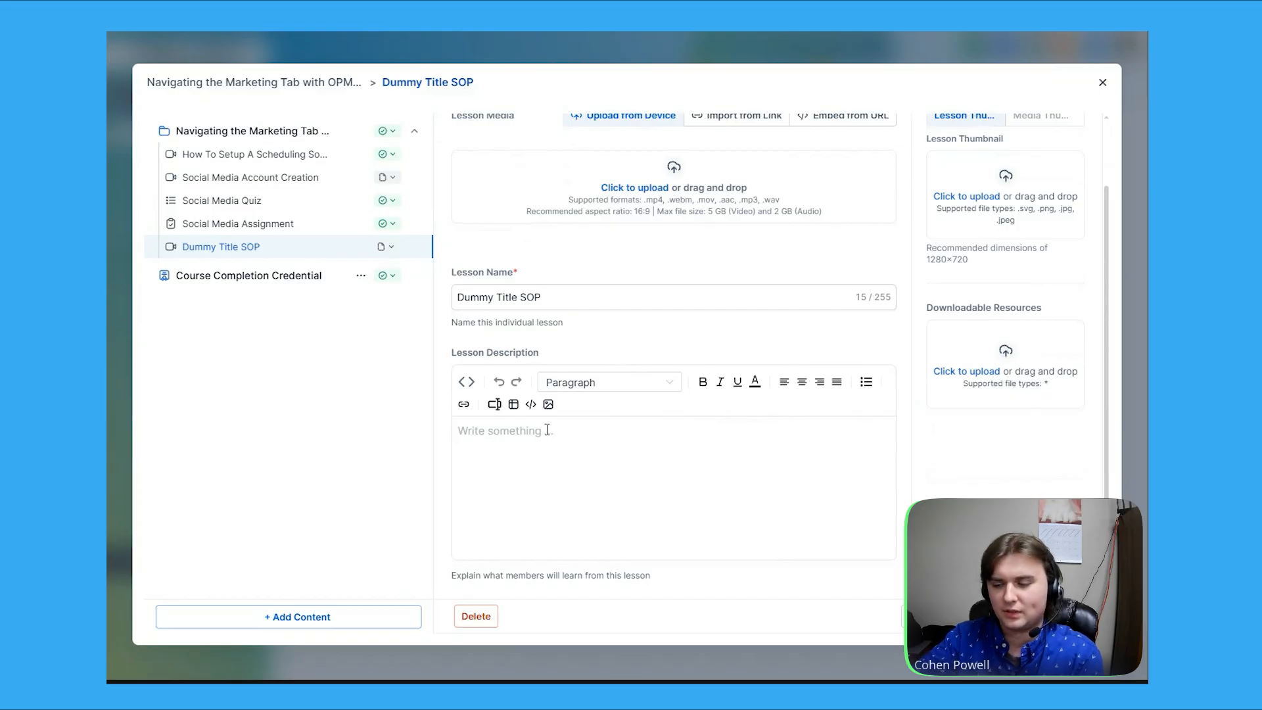
scroll(547, 430, up, 2)
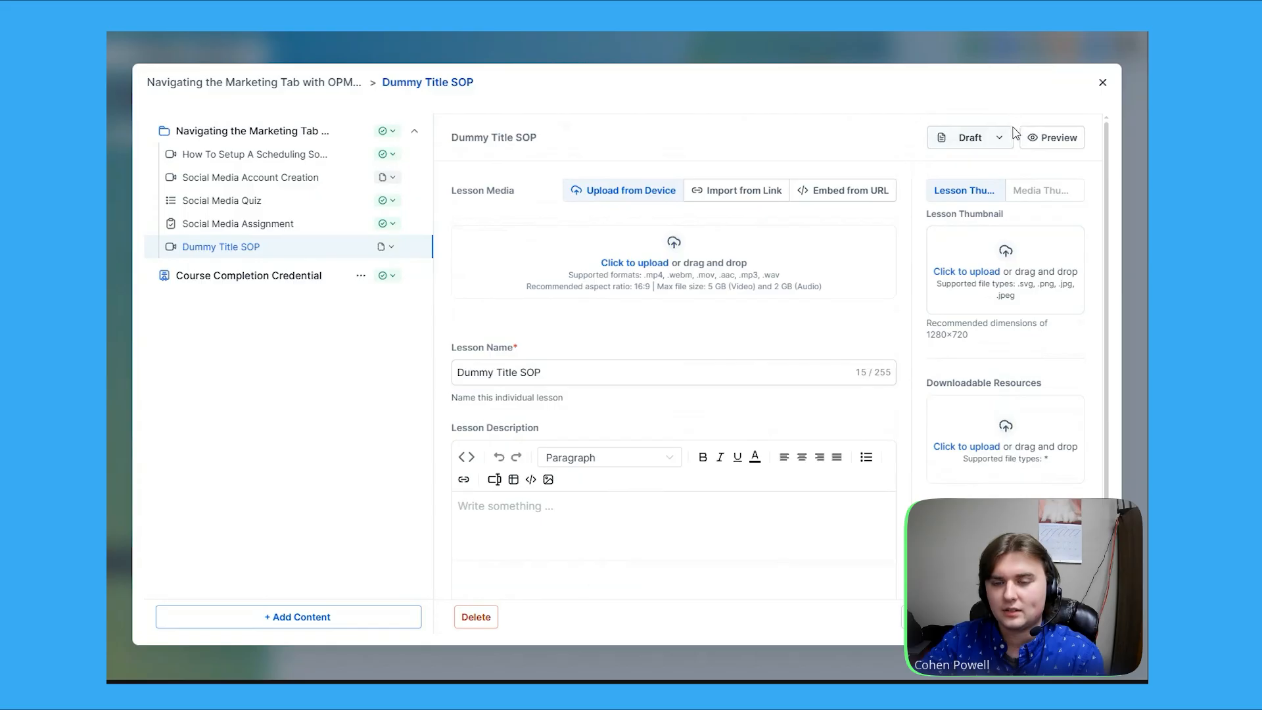
click(1102, 84)
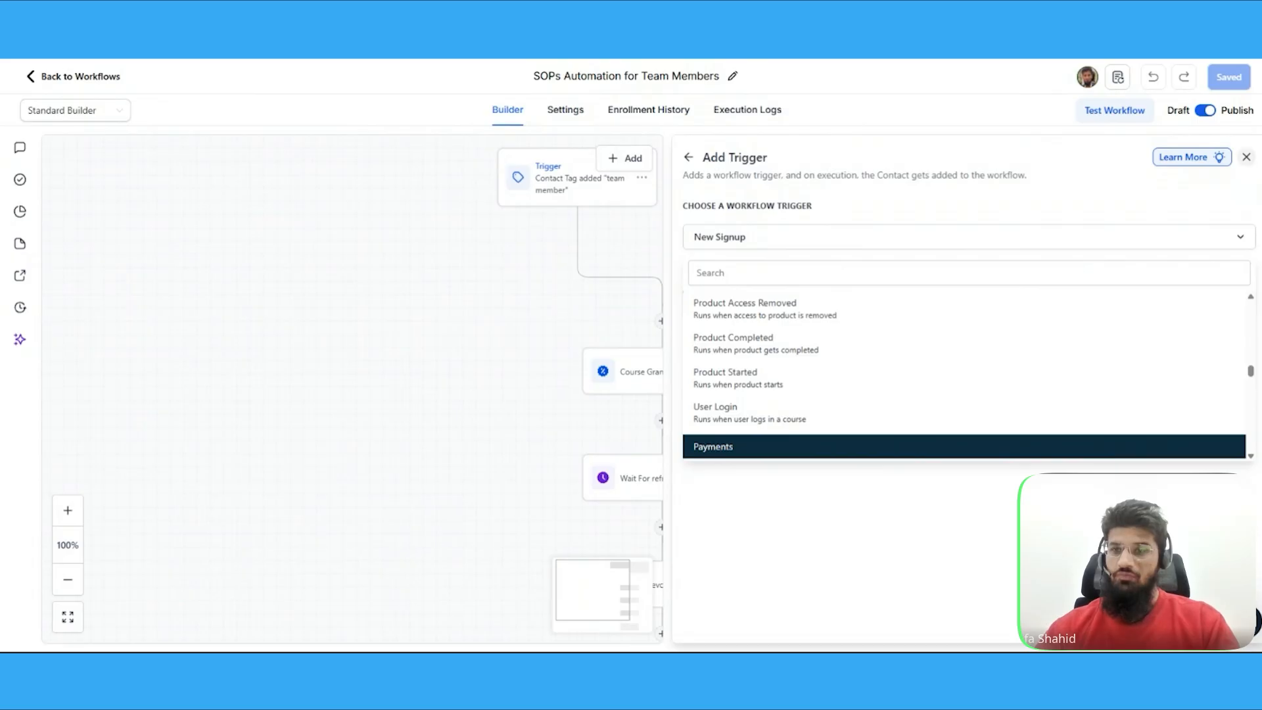
Examine the Course Grant offer and Wait for refreshing period actions in the SOPs Automation for Team Members workflow
click(1246, 157)
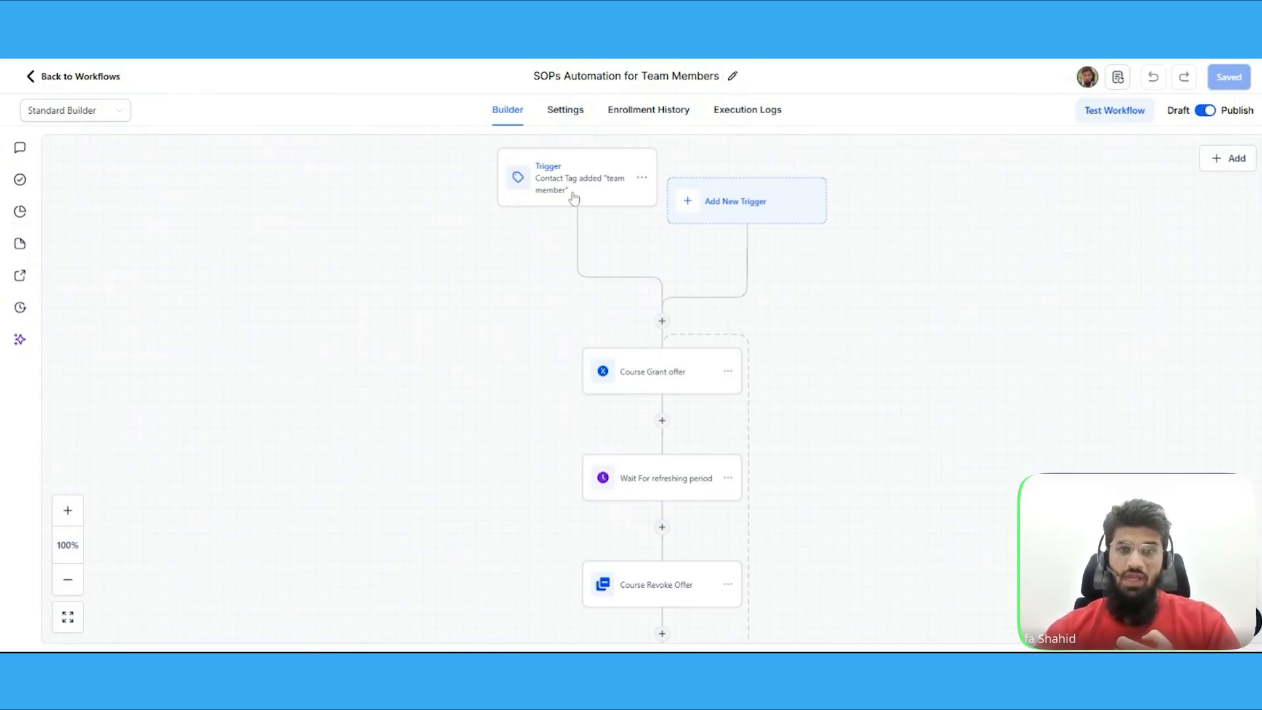
drag(510, 344, 509, 222)
drag(492, 317, 510, 273)
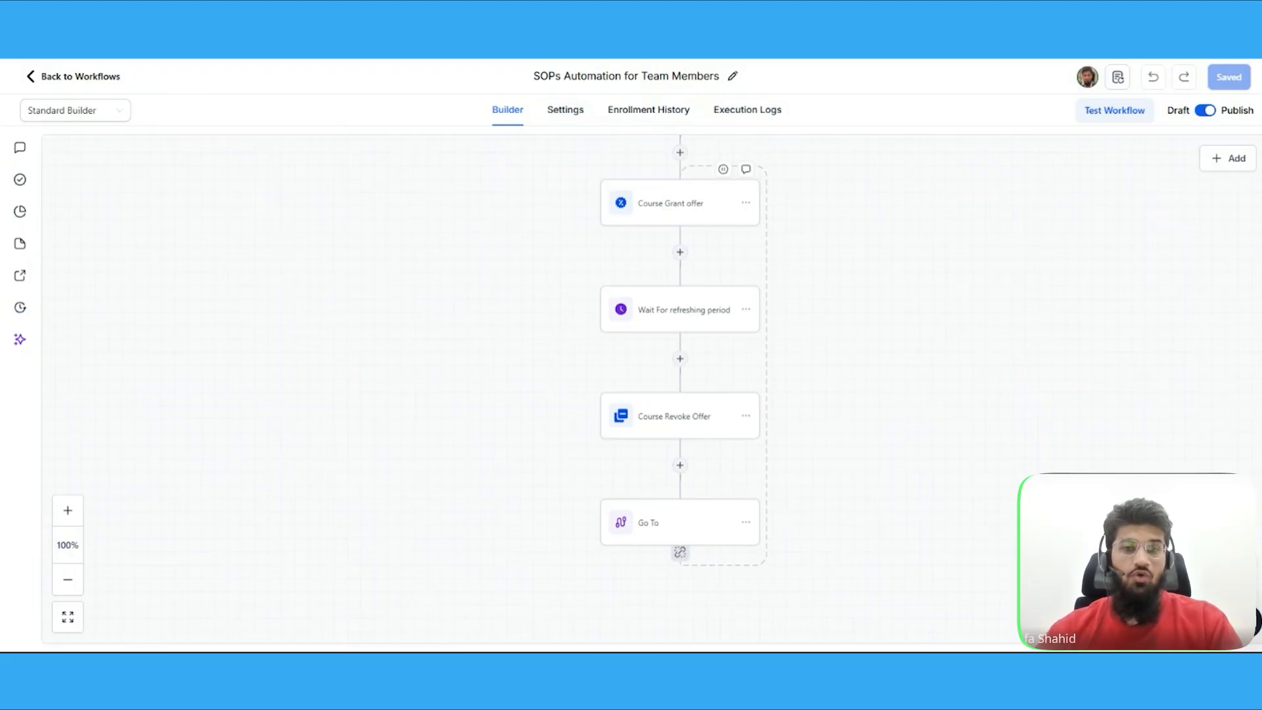
click(681, 204)
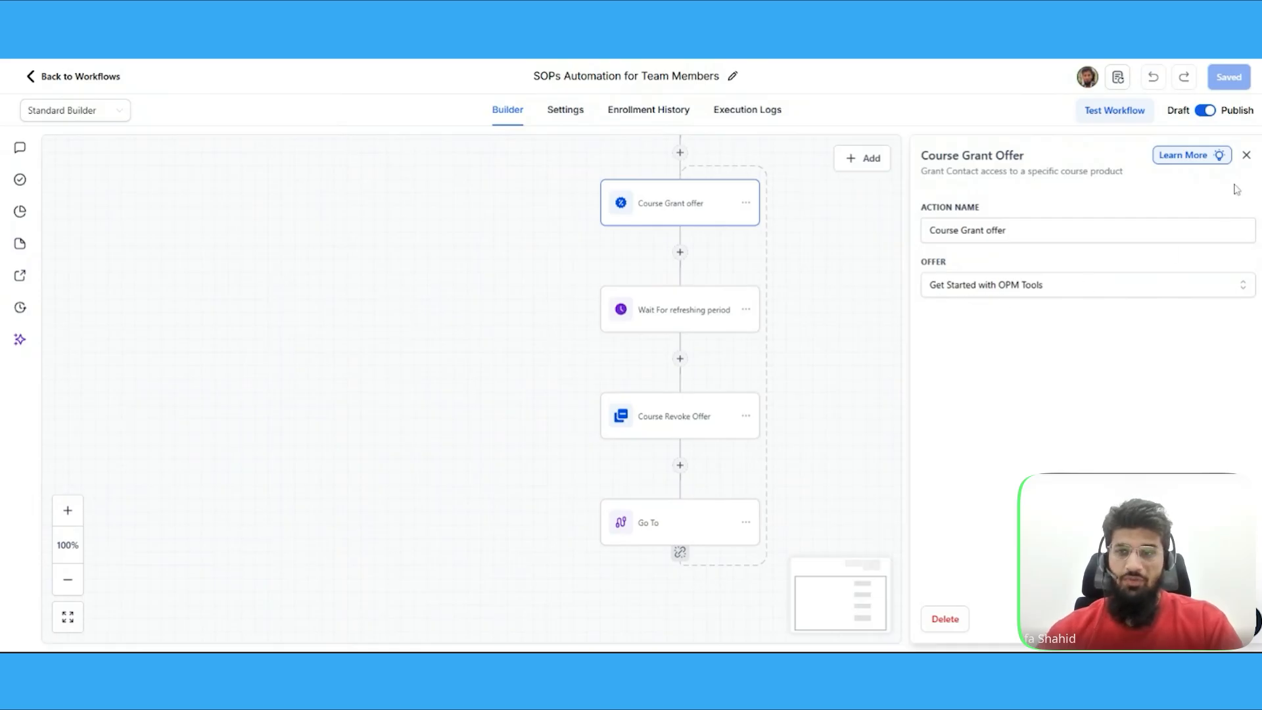
click(1246, 154)
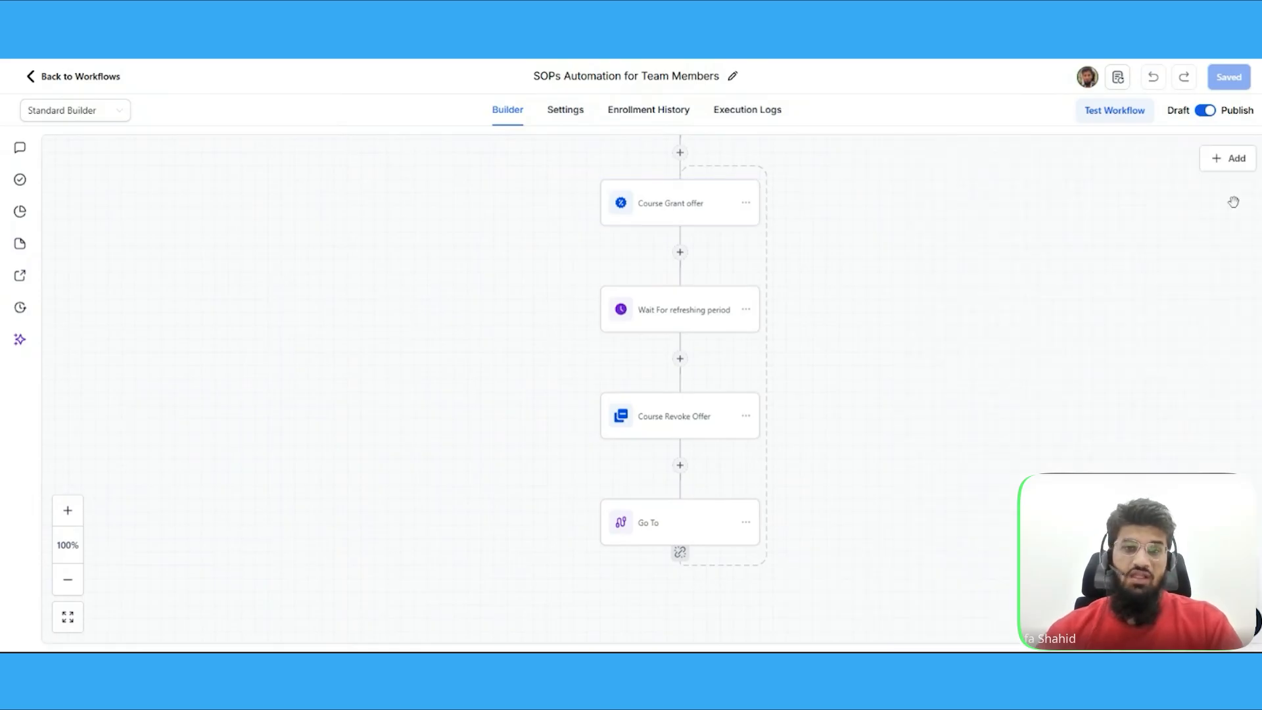
click(691, 314)
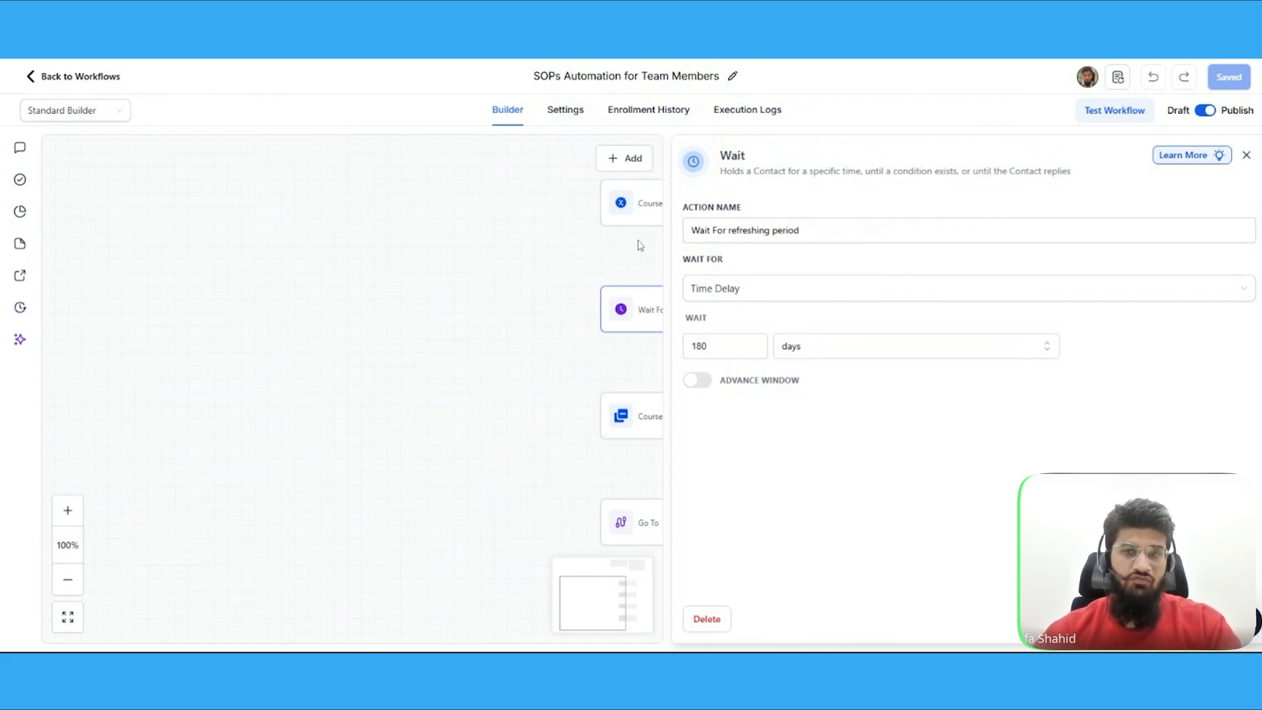
click(1247, 155)
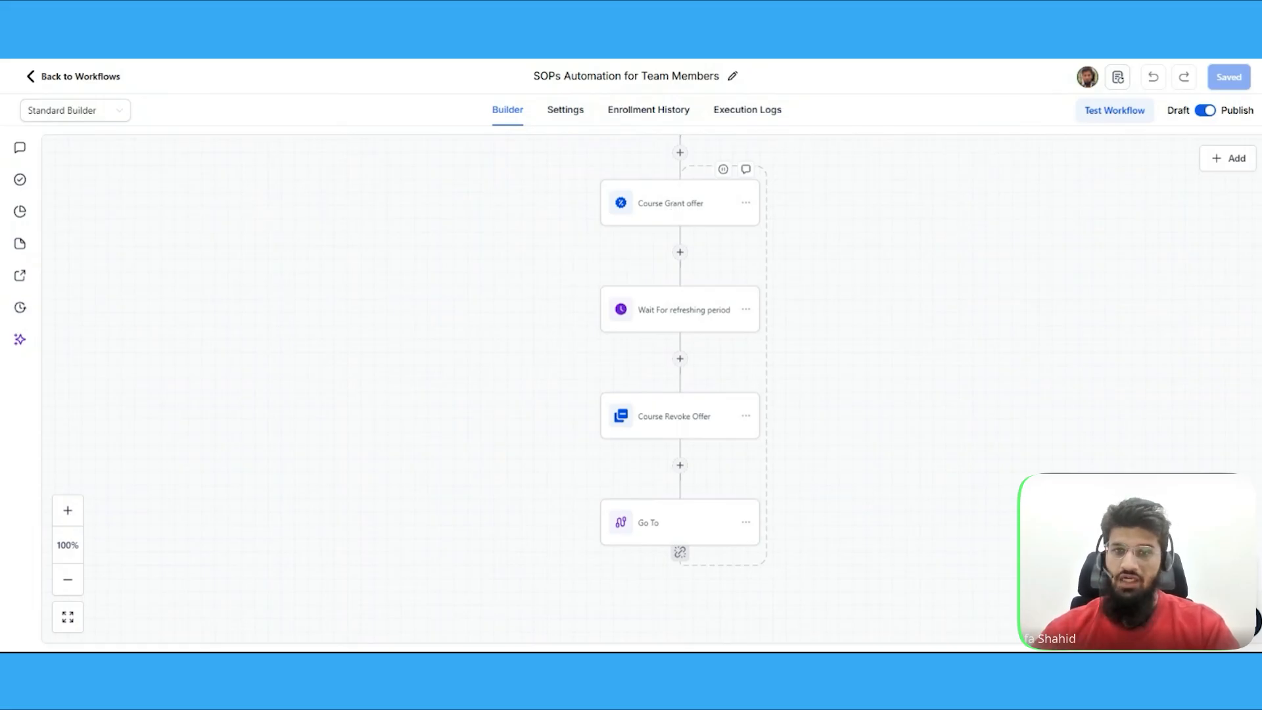
Add a new workflow trigger, choosing Category Started from the Courses triggers
scroll(803, 225, up, 3)
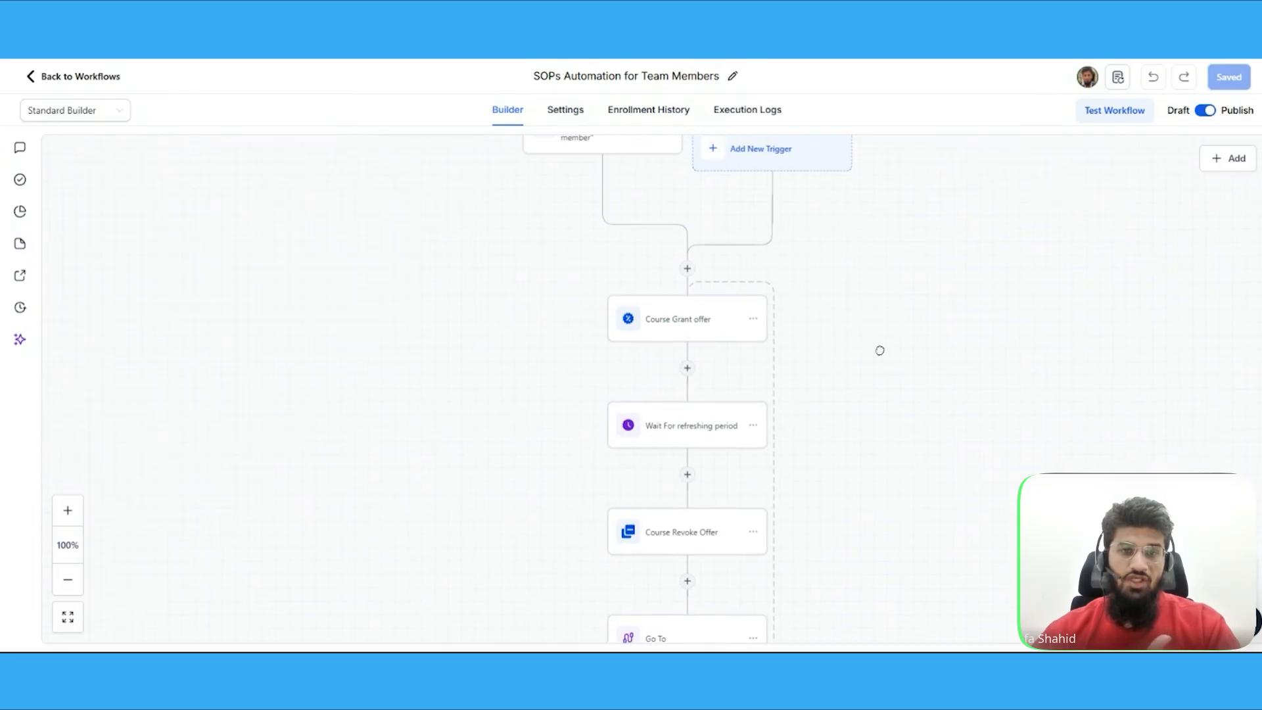
drag(868, 307, 879, 361)
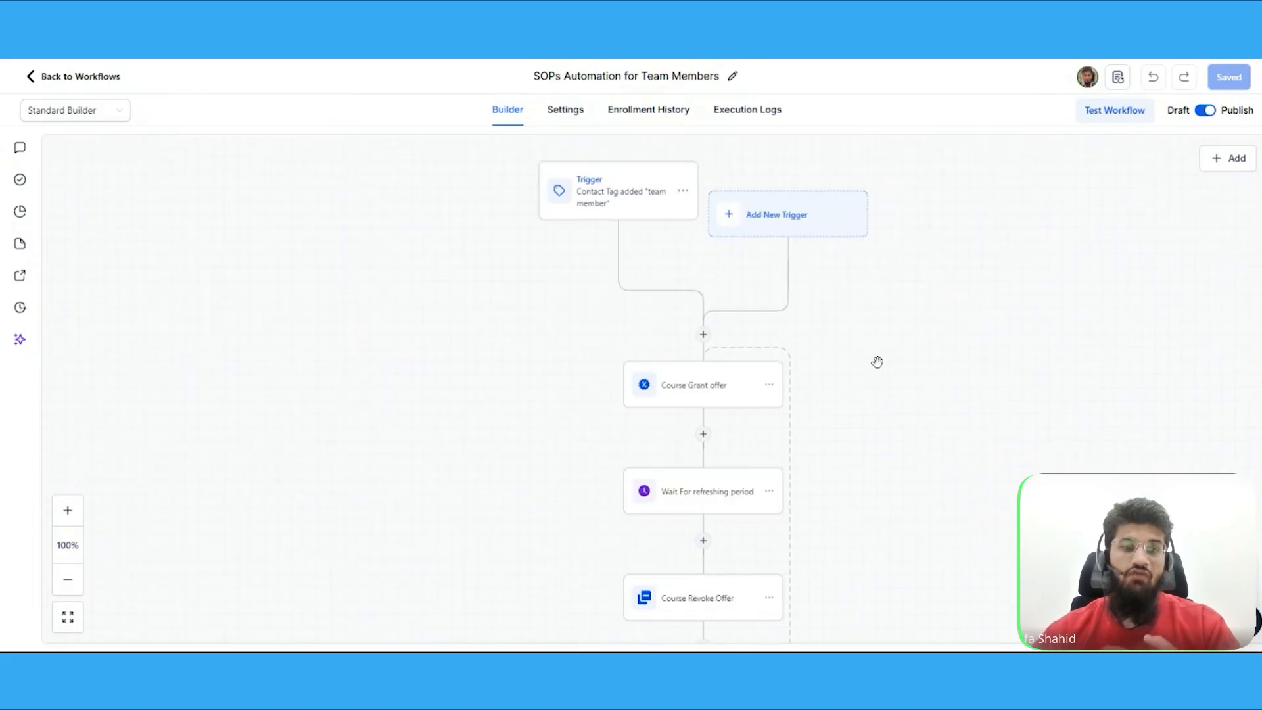
click(803, 226)
scroll(1155, 284, down, 1)
scroll(1155, 284, down, 15)
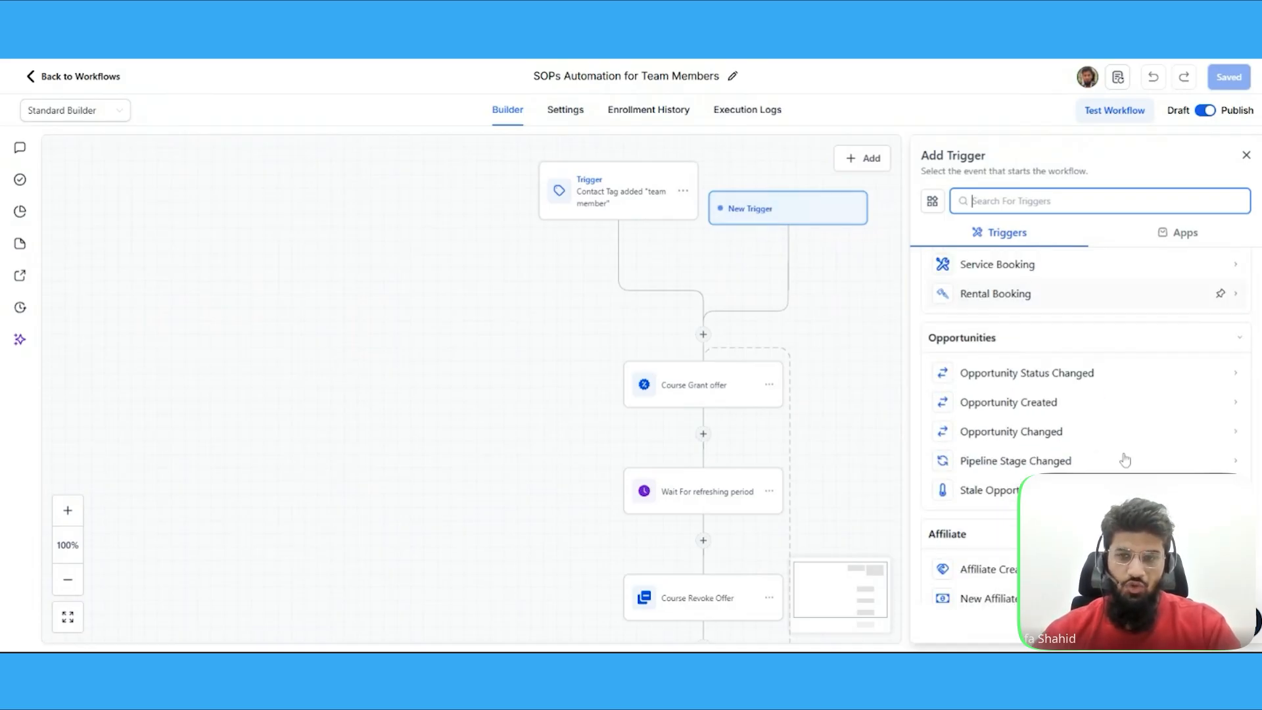
scroll(1090, 355, down, 5)
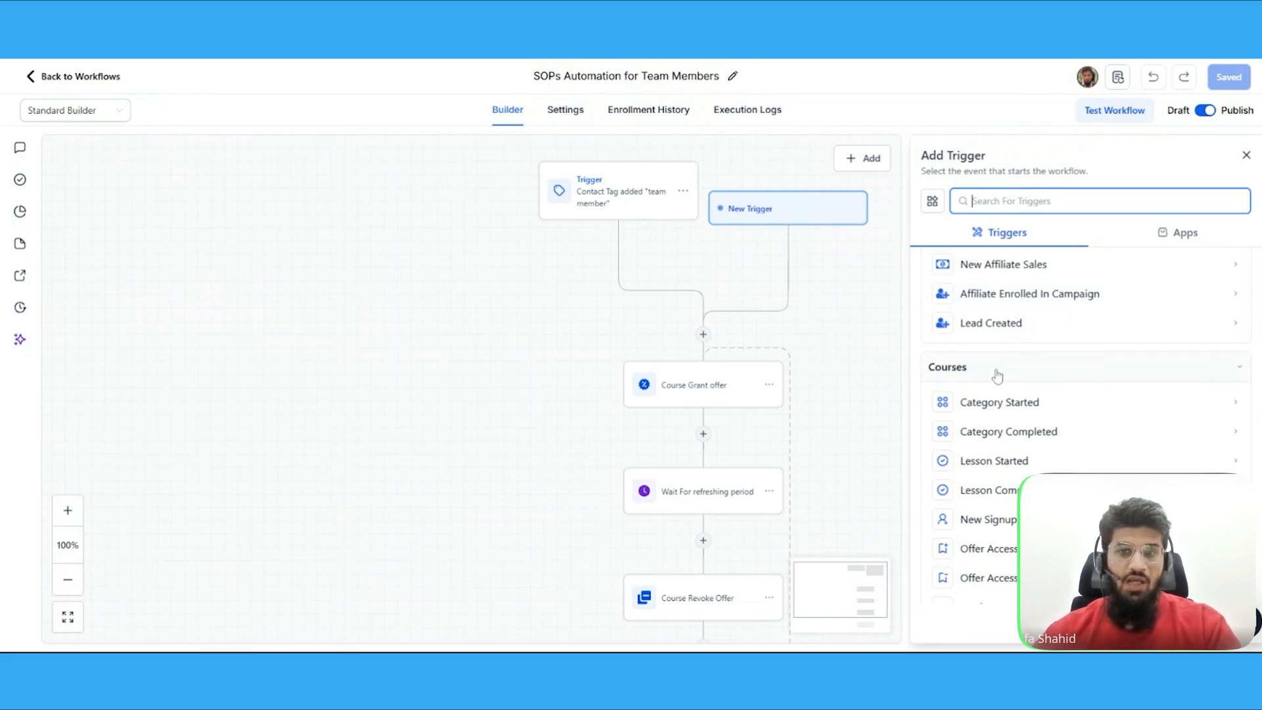
scroll(1006, 368, down, 1)
click(1012, 337)
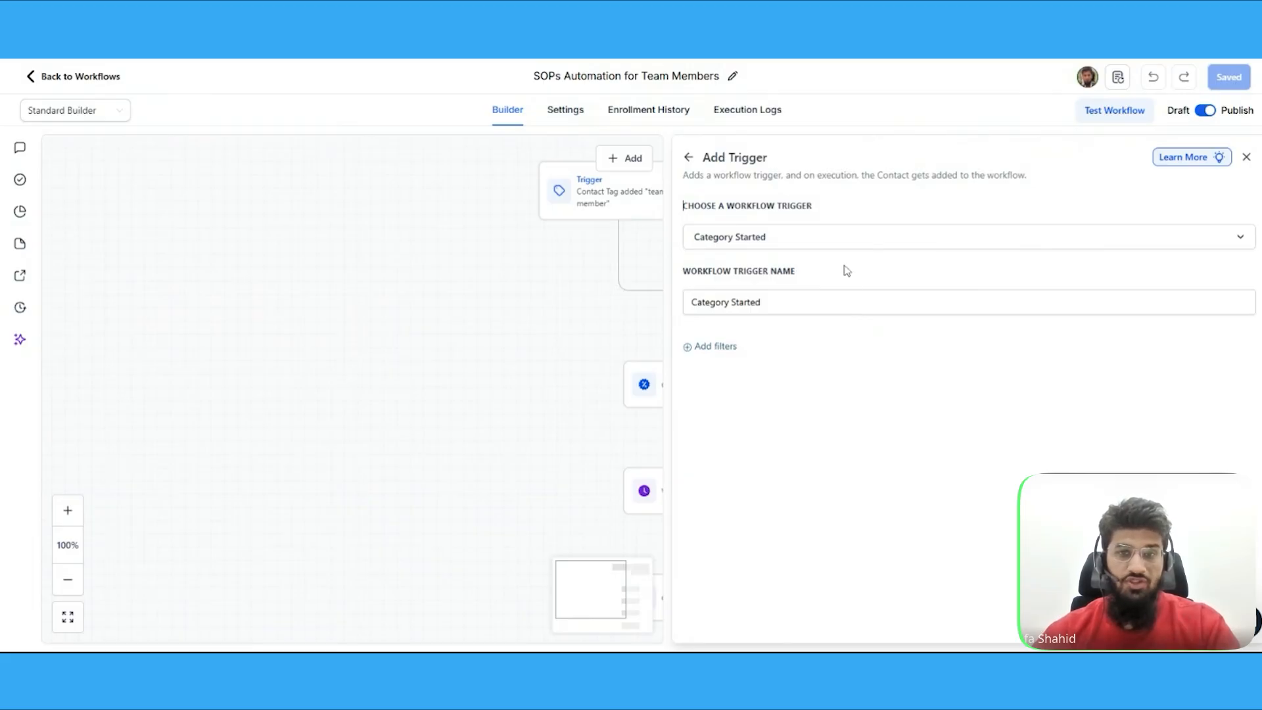
Browse the Courses trigger options in the workflow trigger list and close the trigger setup without saving
click(868, 239)
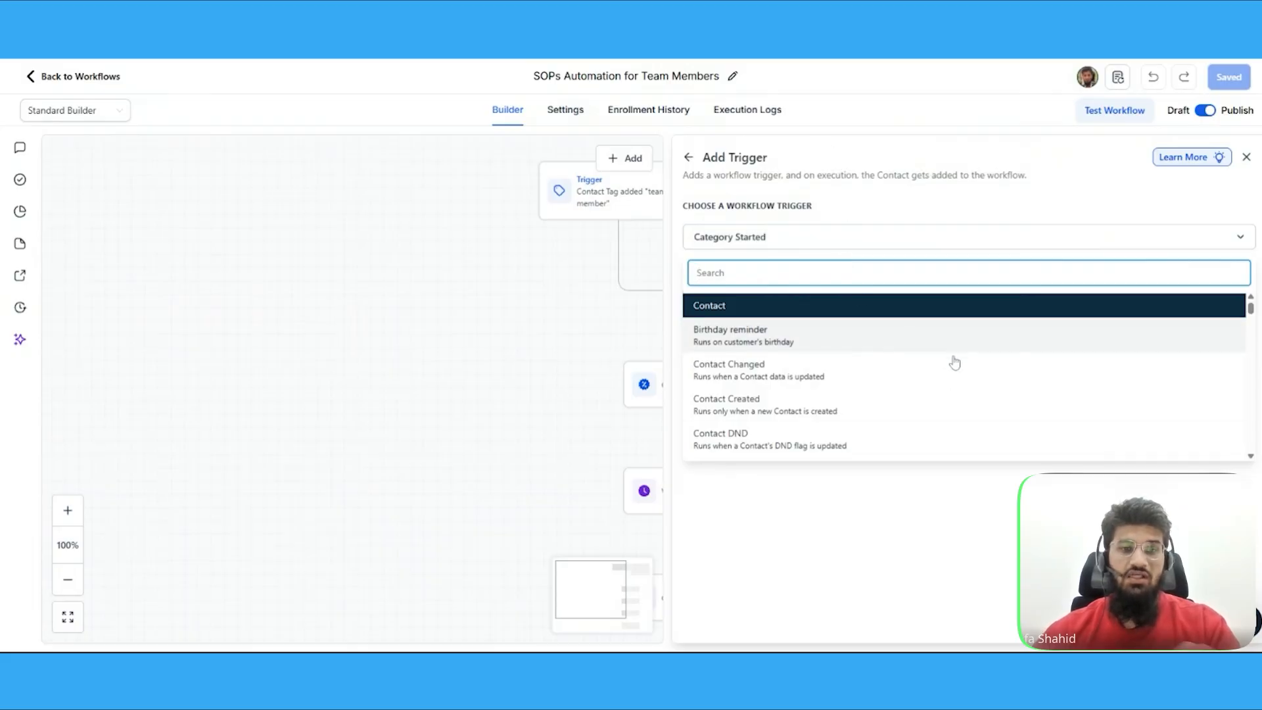
scroll(966, 363, down, 5)
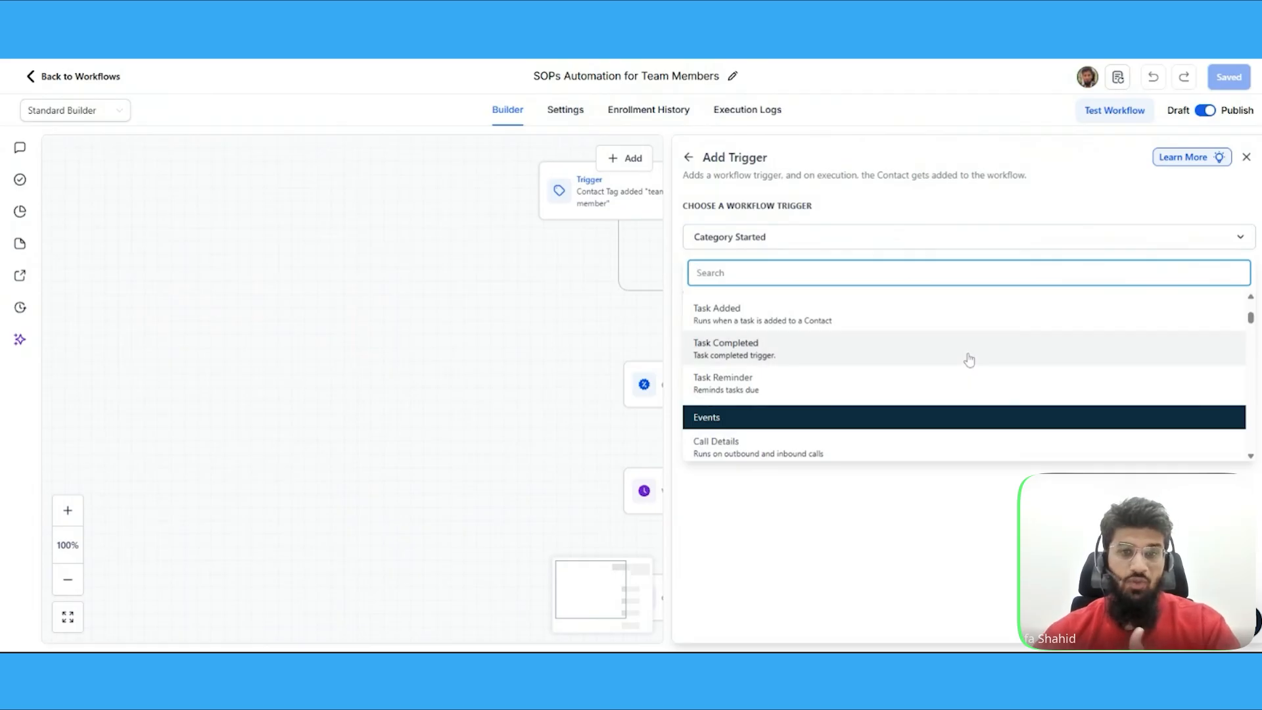
scroll(969, 362, down, 10)
scroll(969, 359, down, 10)
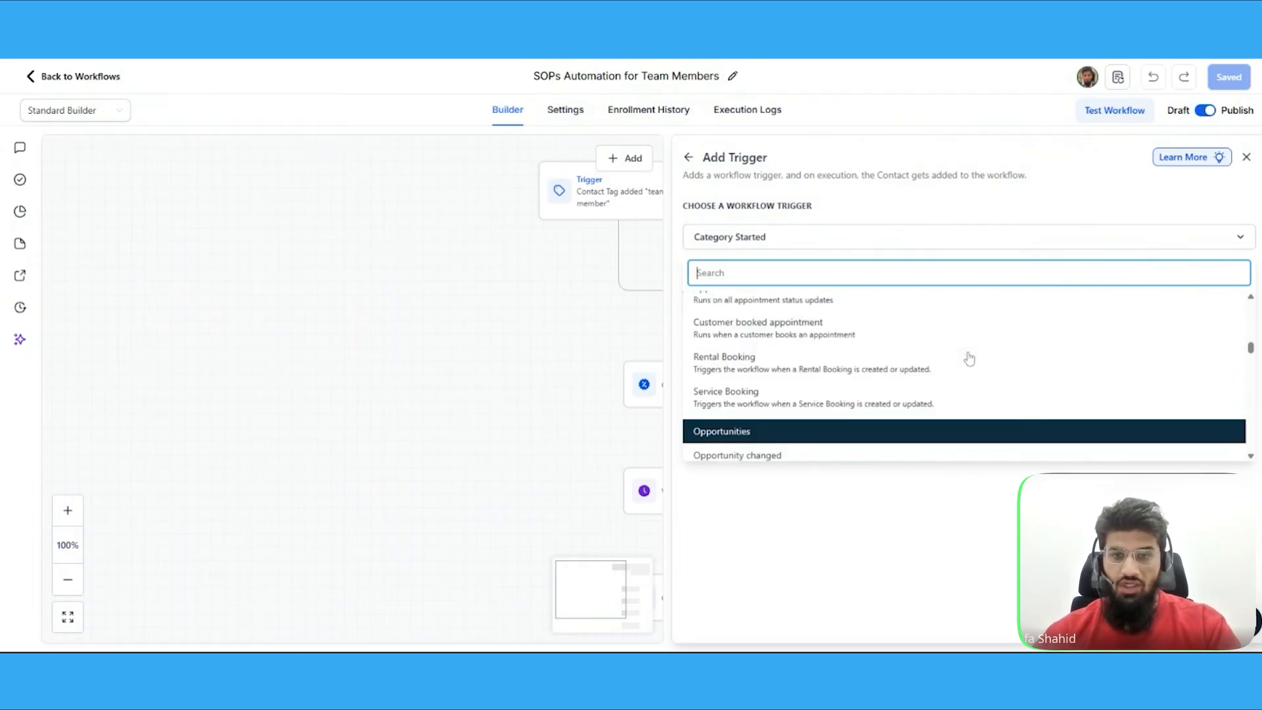
scroll(964, 355, up, 2)
scroll(966, 352, down, 3)
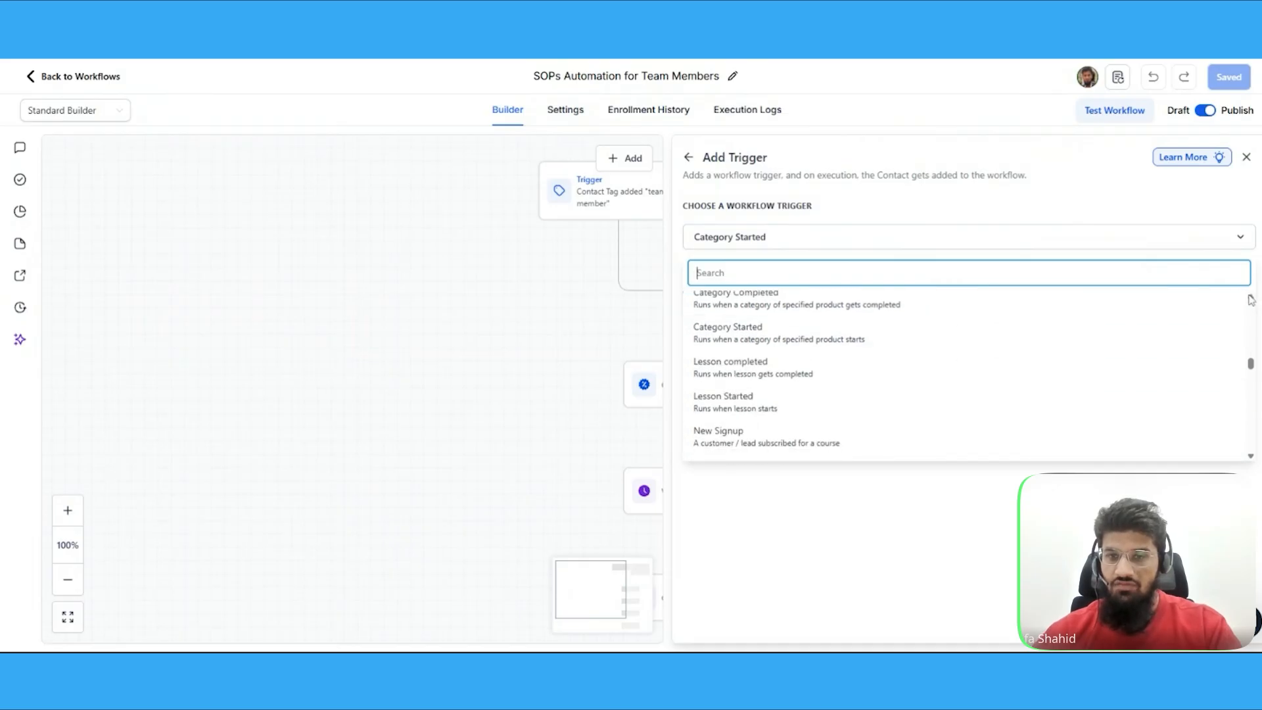
scroll(729, 368, up, 1)
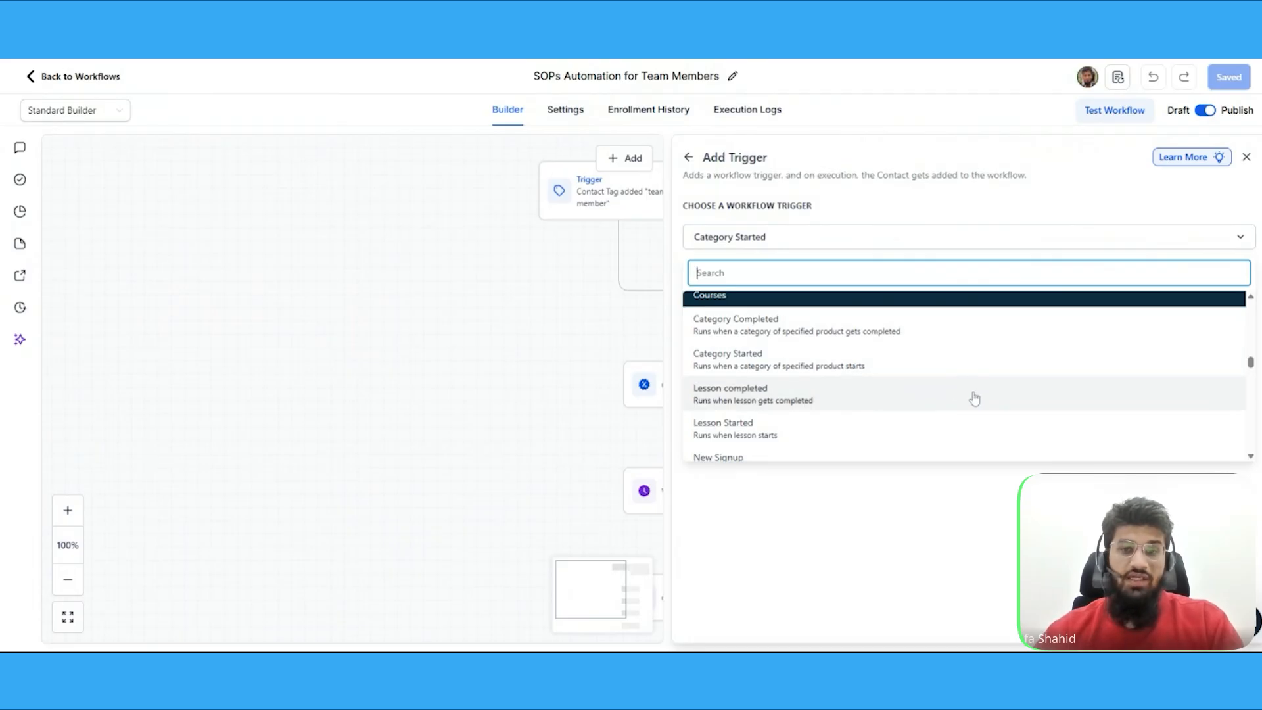
scroll(969, 419, down, 4)
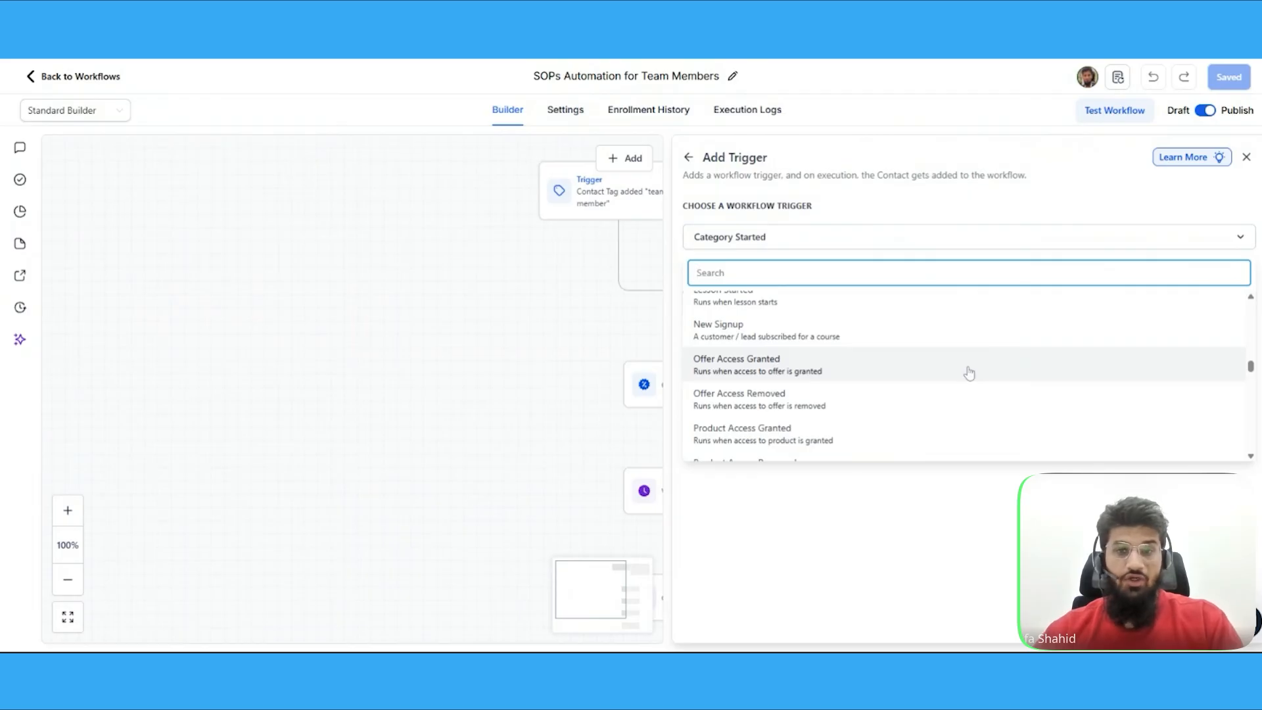
scroll(969, 372, down, 4)
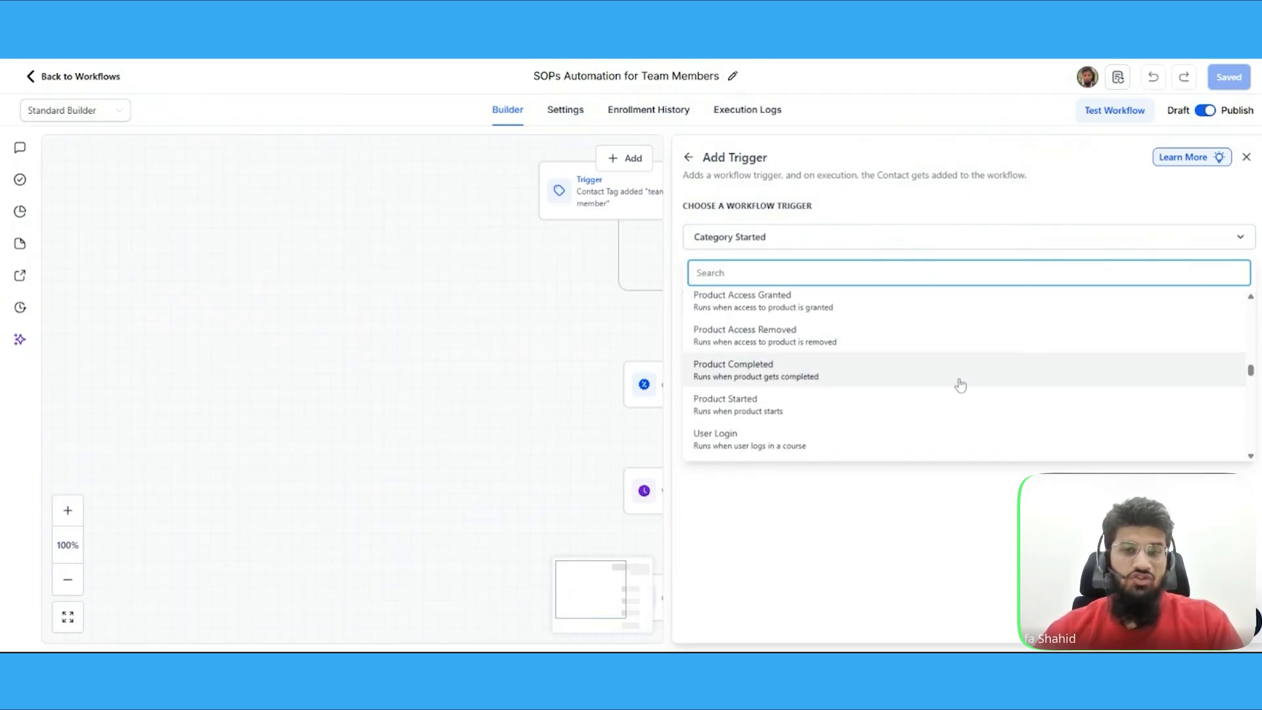
scroll(961, 385, down, 2)
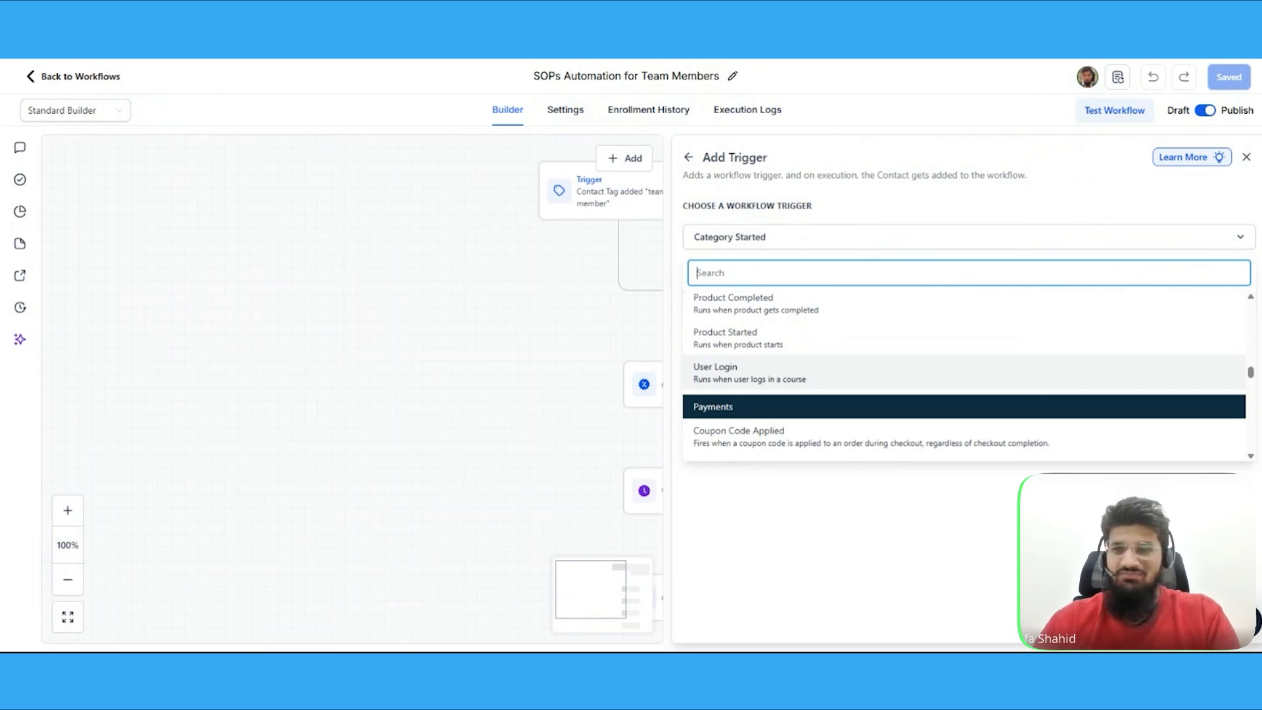
click(1247, 158)
Leave the workflow builder, search contacts for the team member's name, and open their contact record
drag(936, 375, 997, 197)
drag(572, 208, 581, 318)
drag(626, 270, 622, 323)
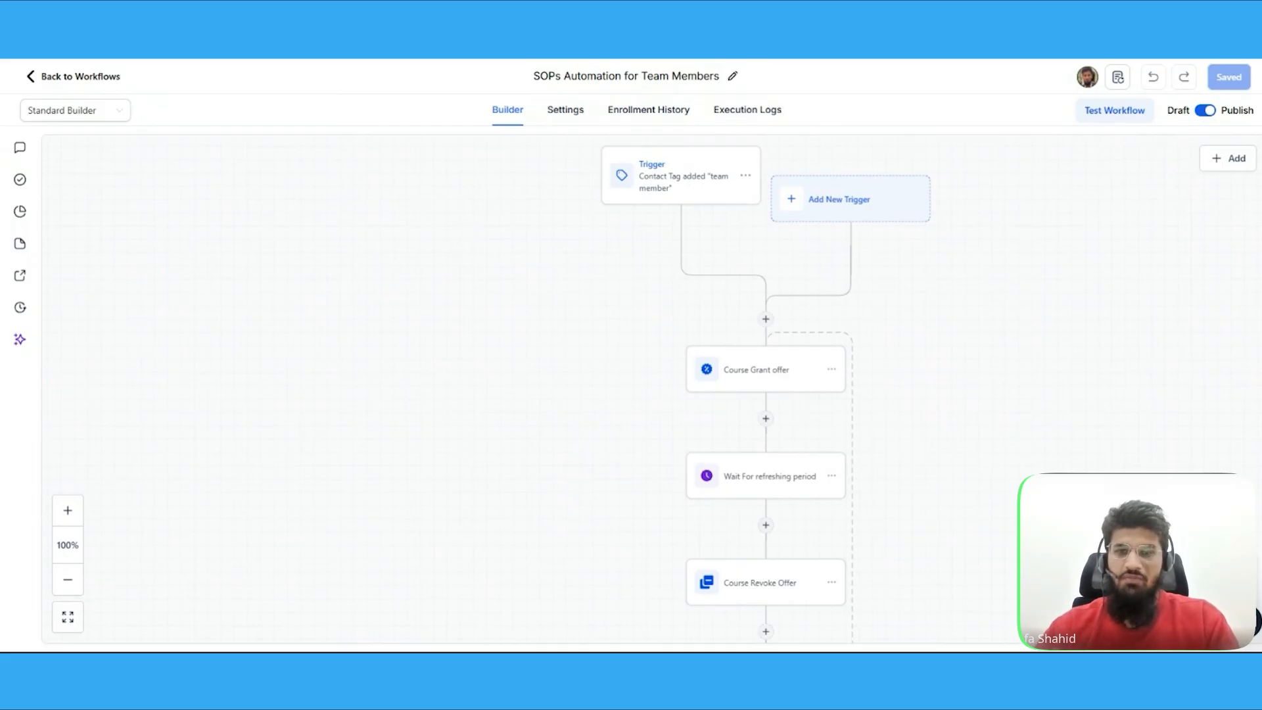
click(65, 77)
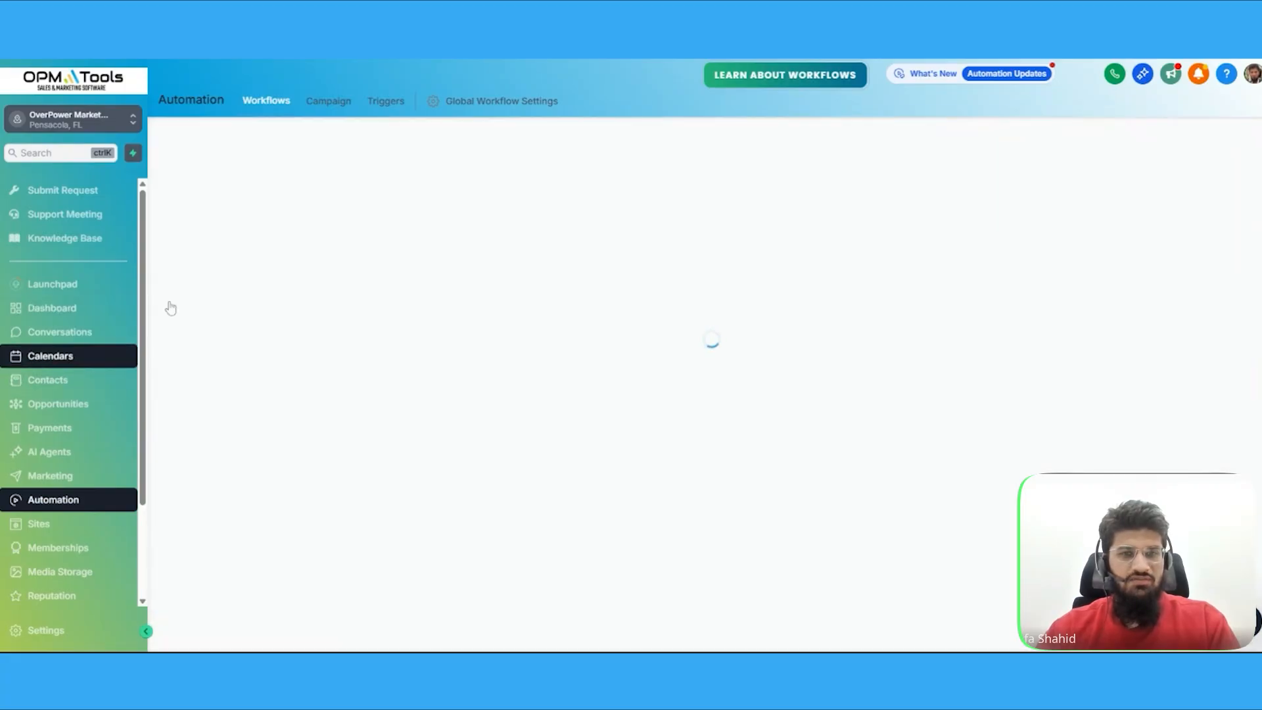
click(48, 380)
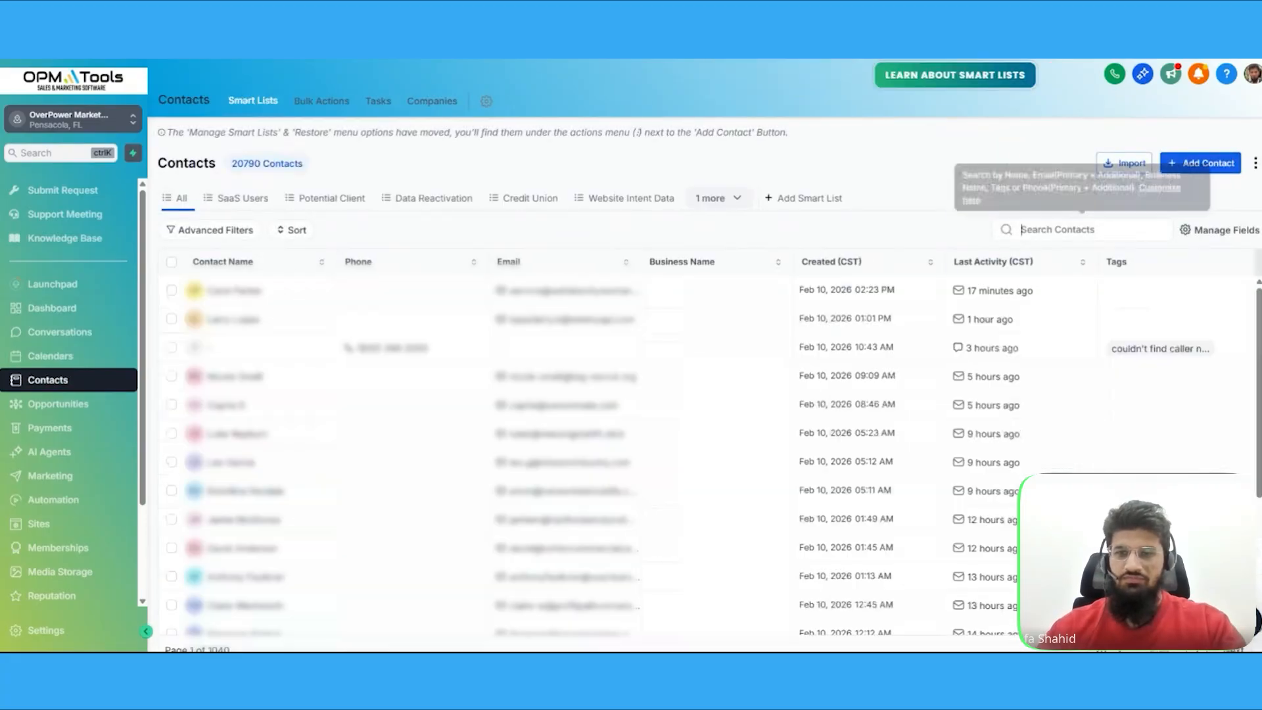
text(mustafa)
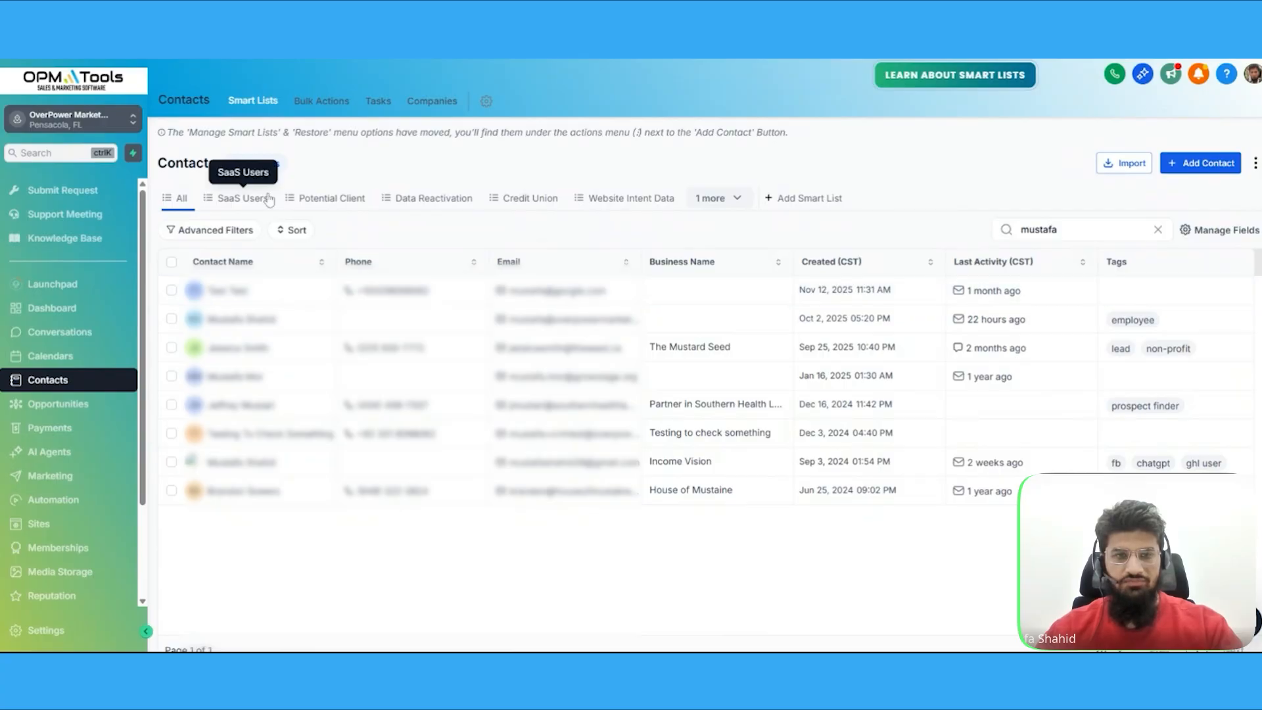
click(229, 319)
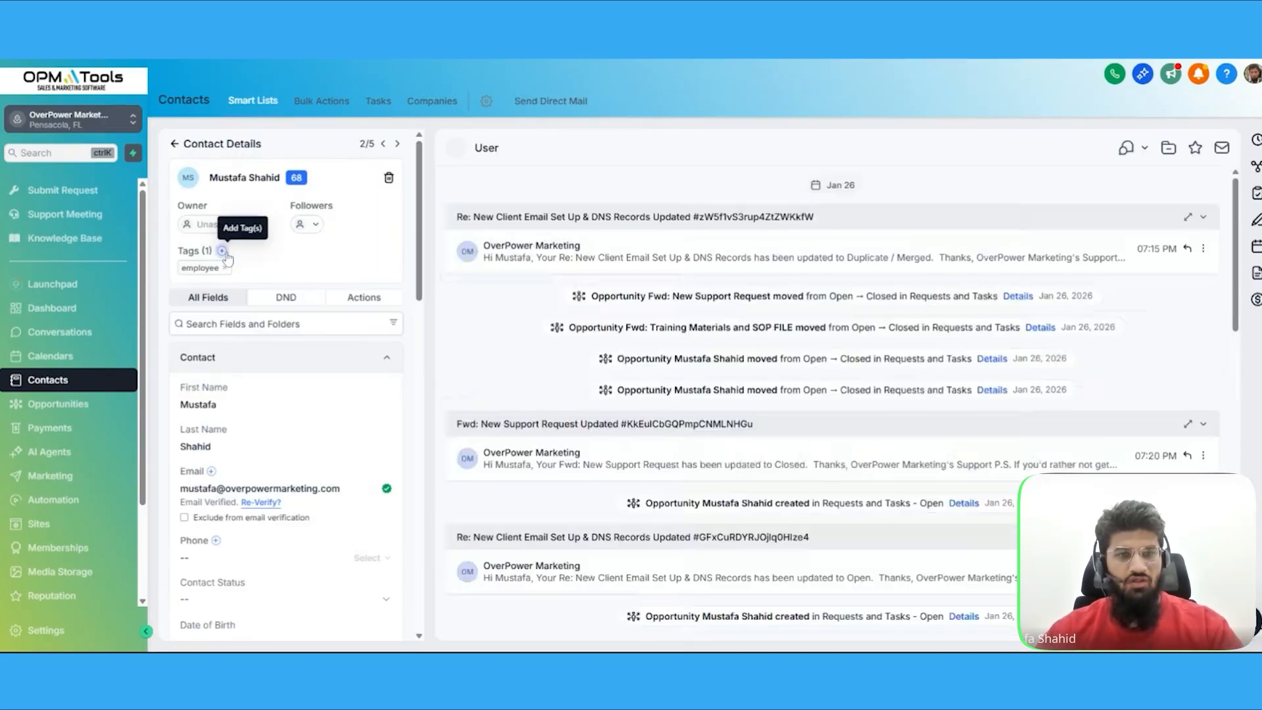
Add the existing team member tag to the contact
click(224, 252)
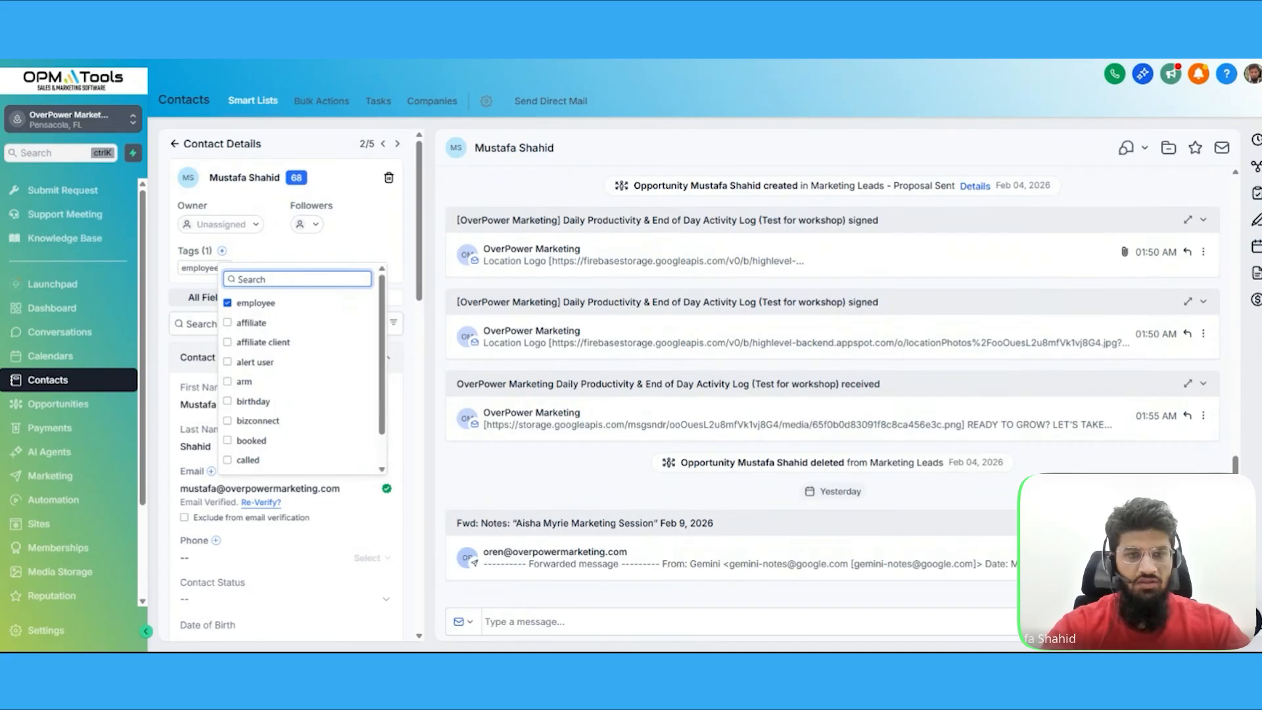
text(team)
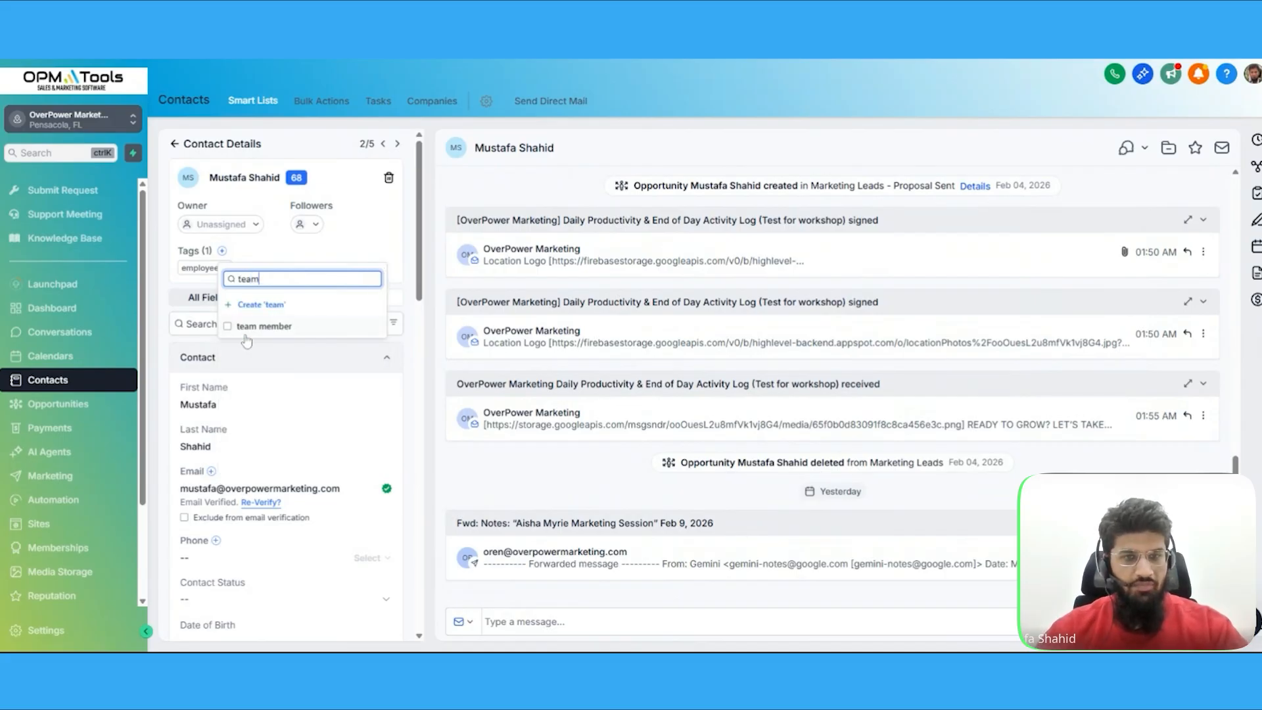
click(255, 332)
click(375, 255)
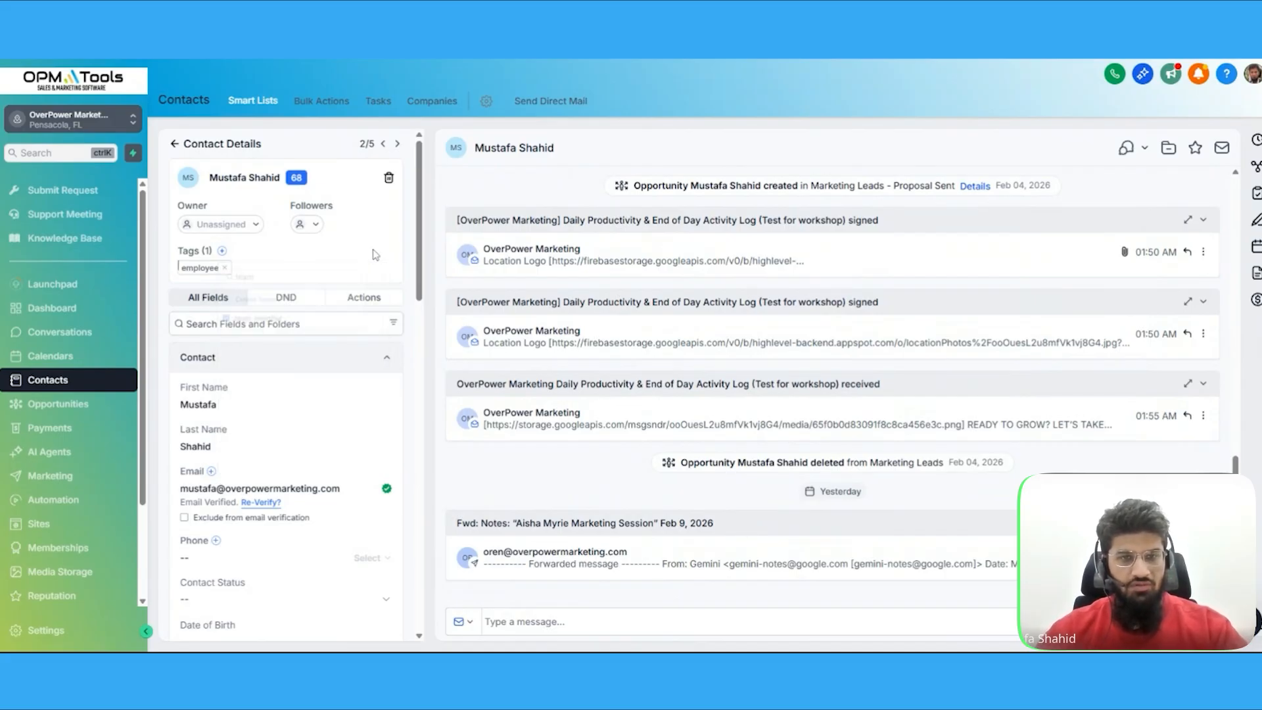
Open and read through the Welcome course-access email in the contact's conversation history
scroll(360, 361, down, 15)
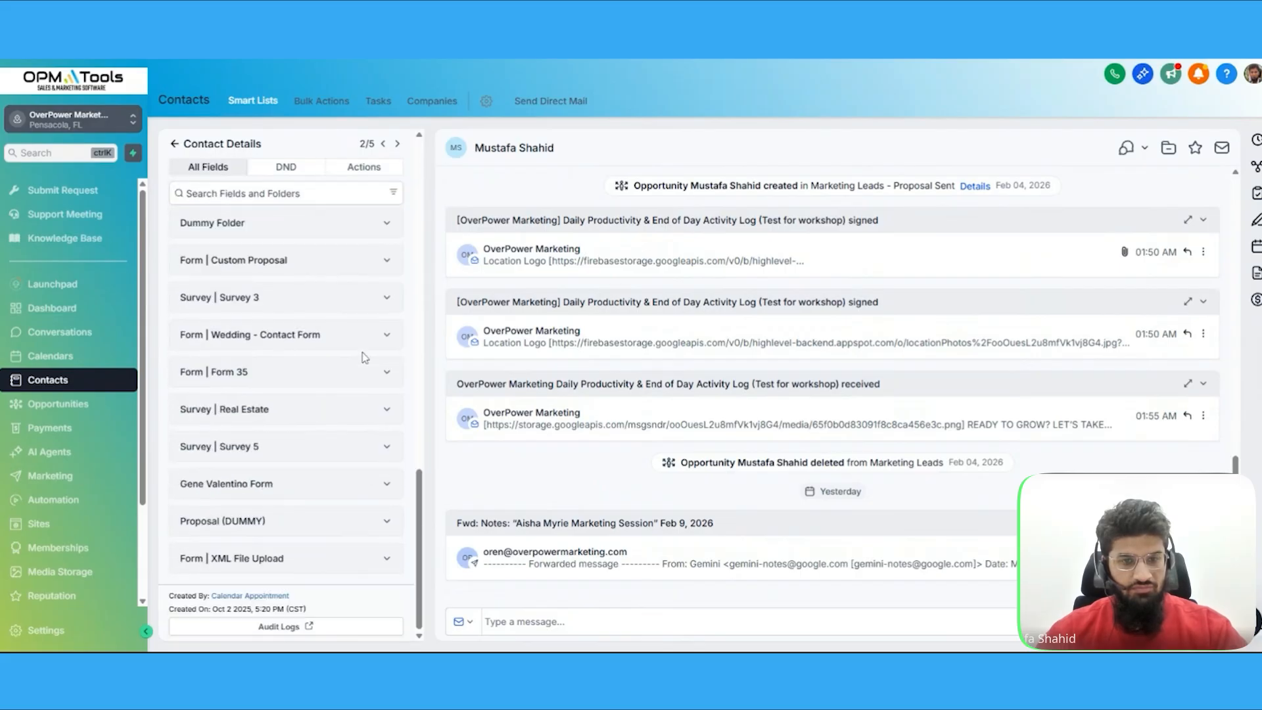
scroll(360, 360, up, 15)
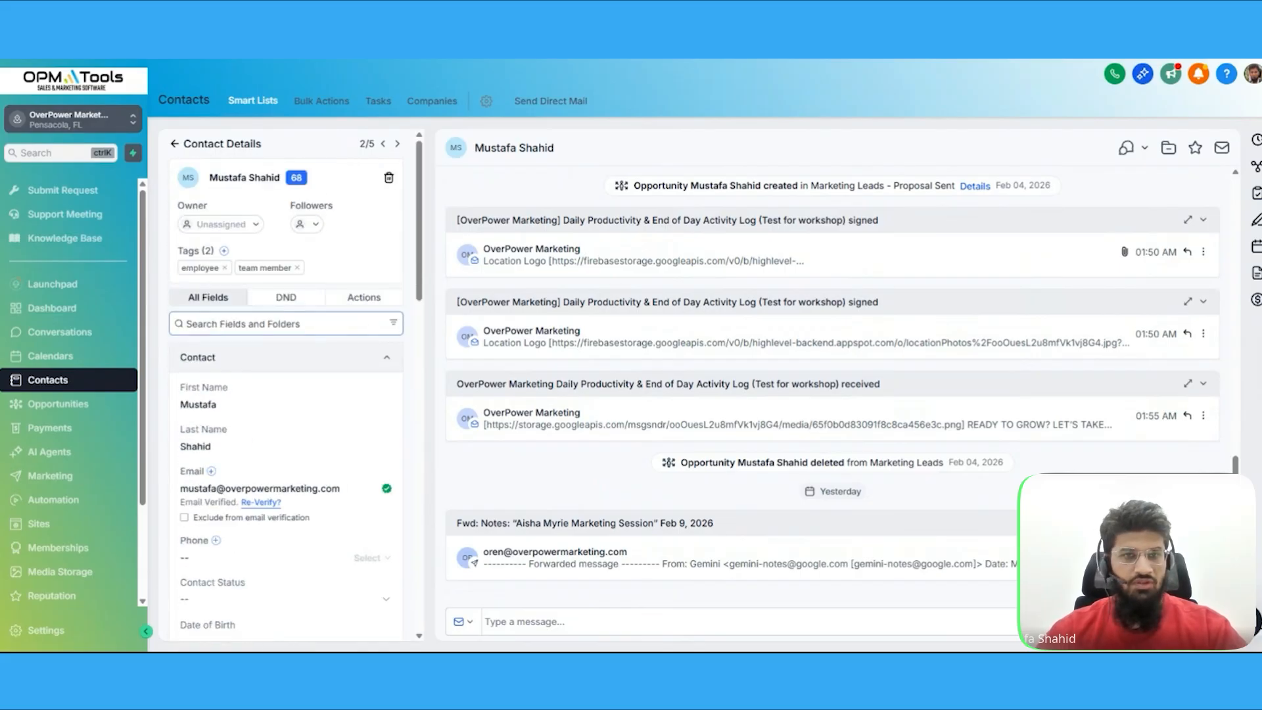
scroll(807, 333, down, 2)
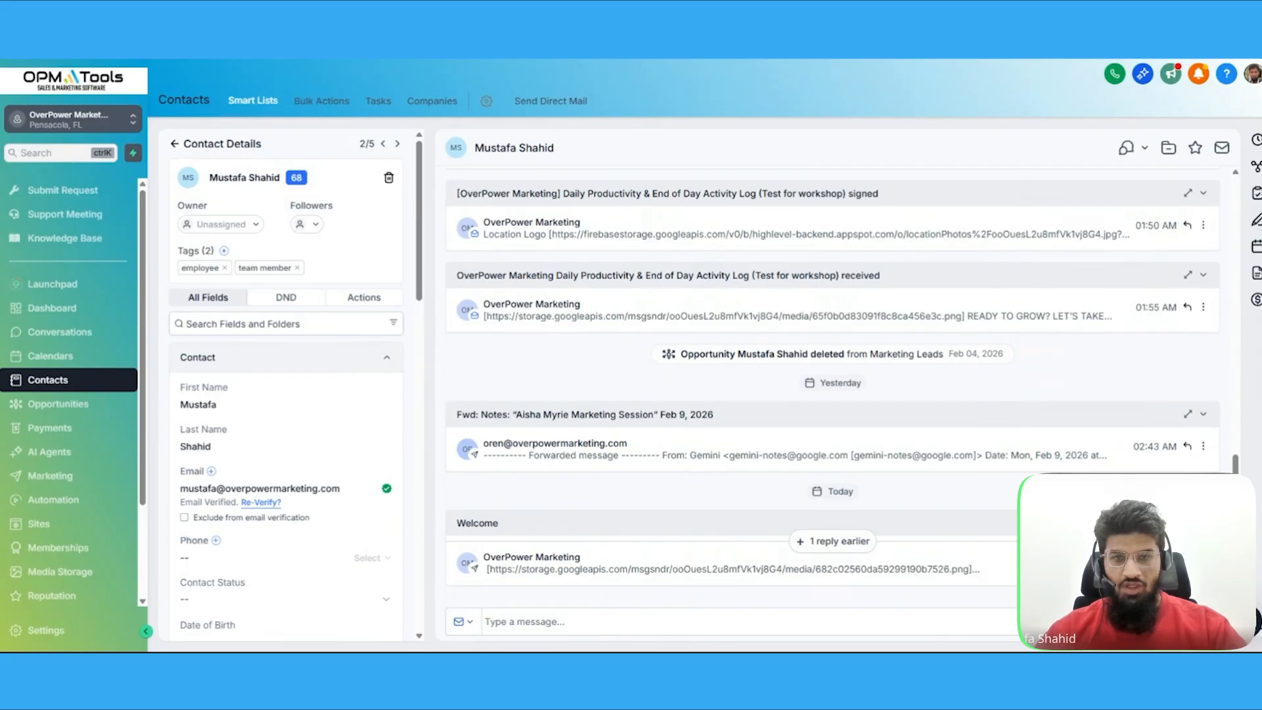
click(748, 563)
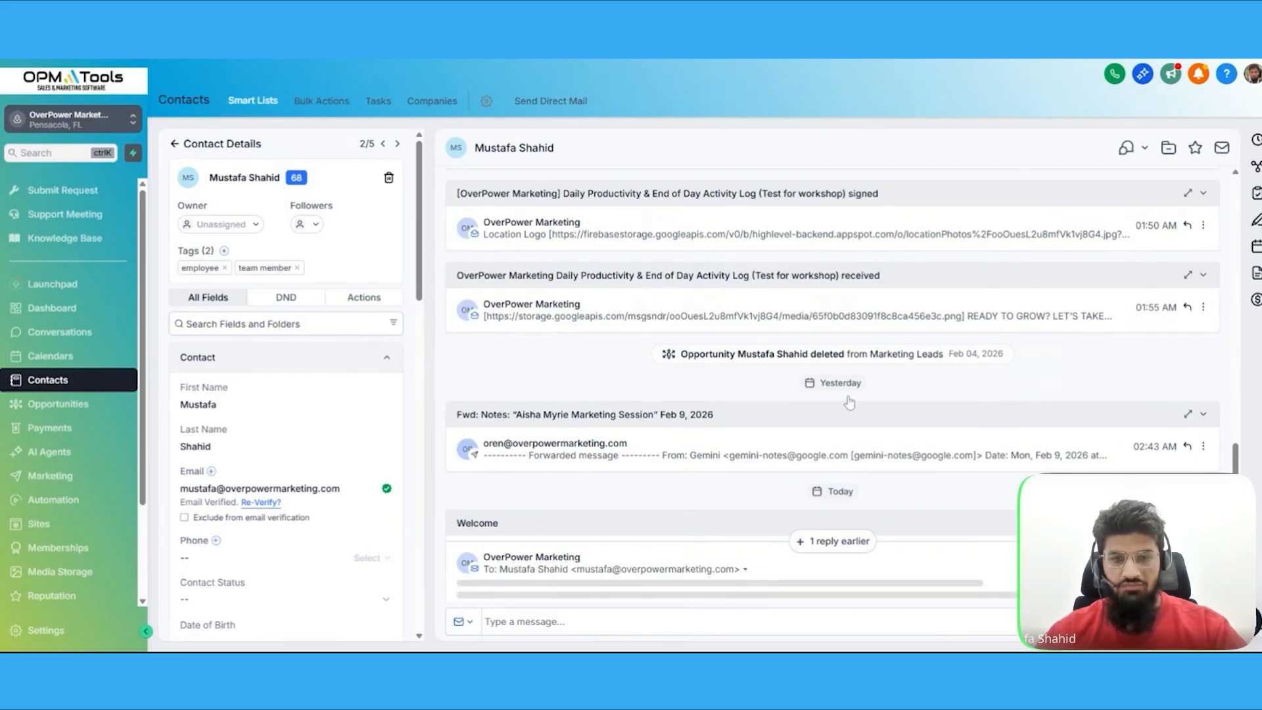
scroll(721, 440, down, 1)
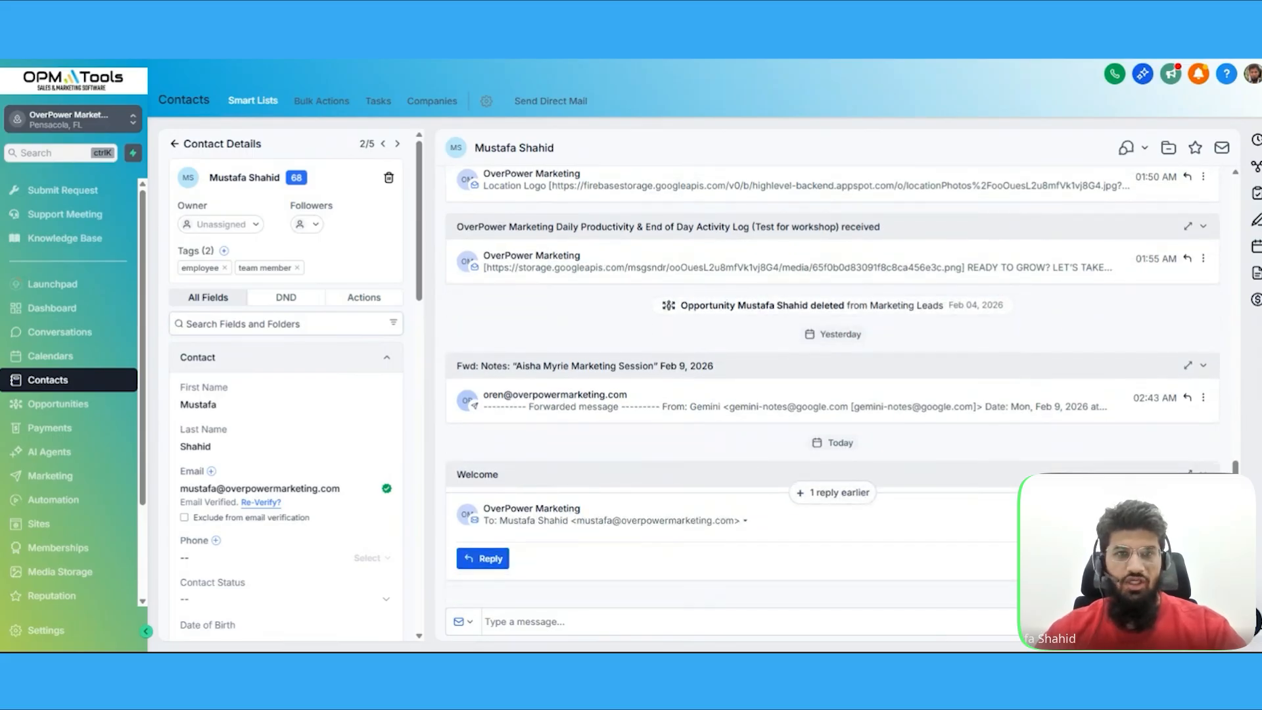
scroll(837, 525, down, 4)
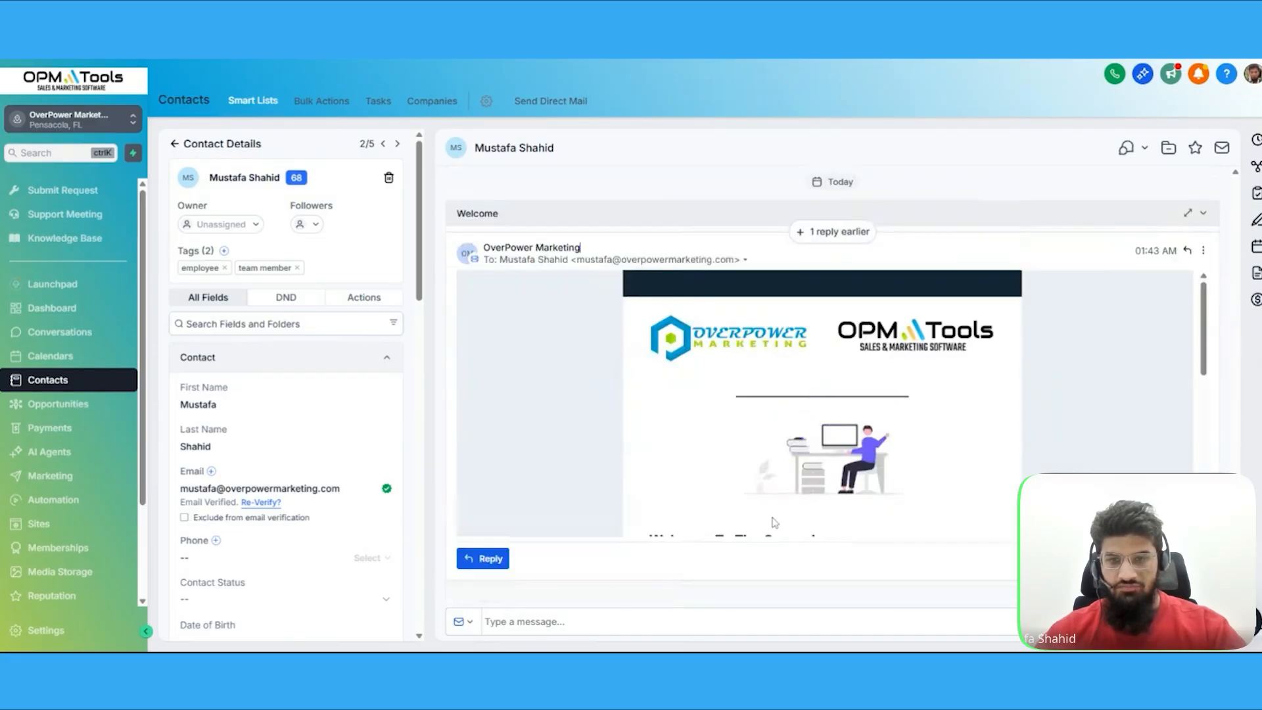
scroll(716, 388, down, 3)
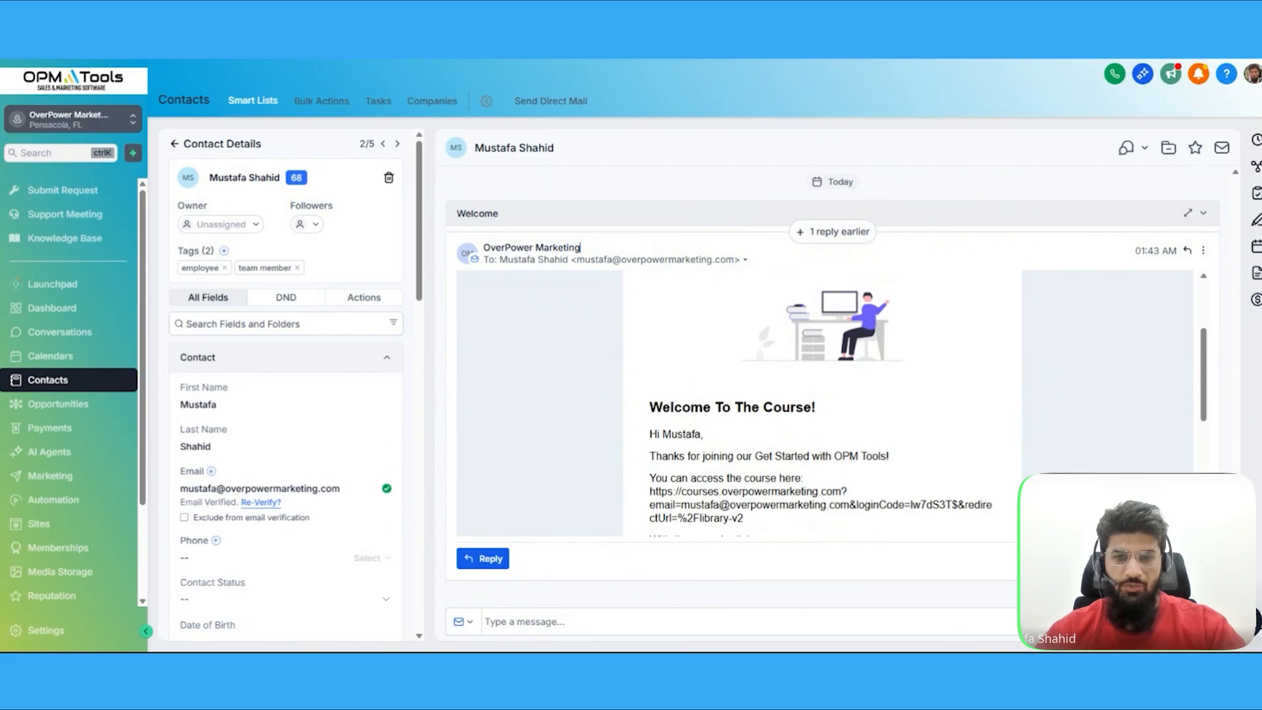
scroll(822, 404, down, 2)
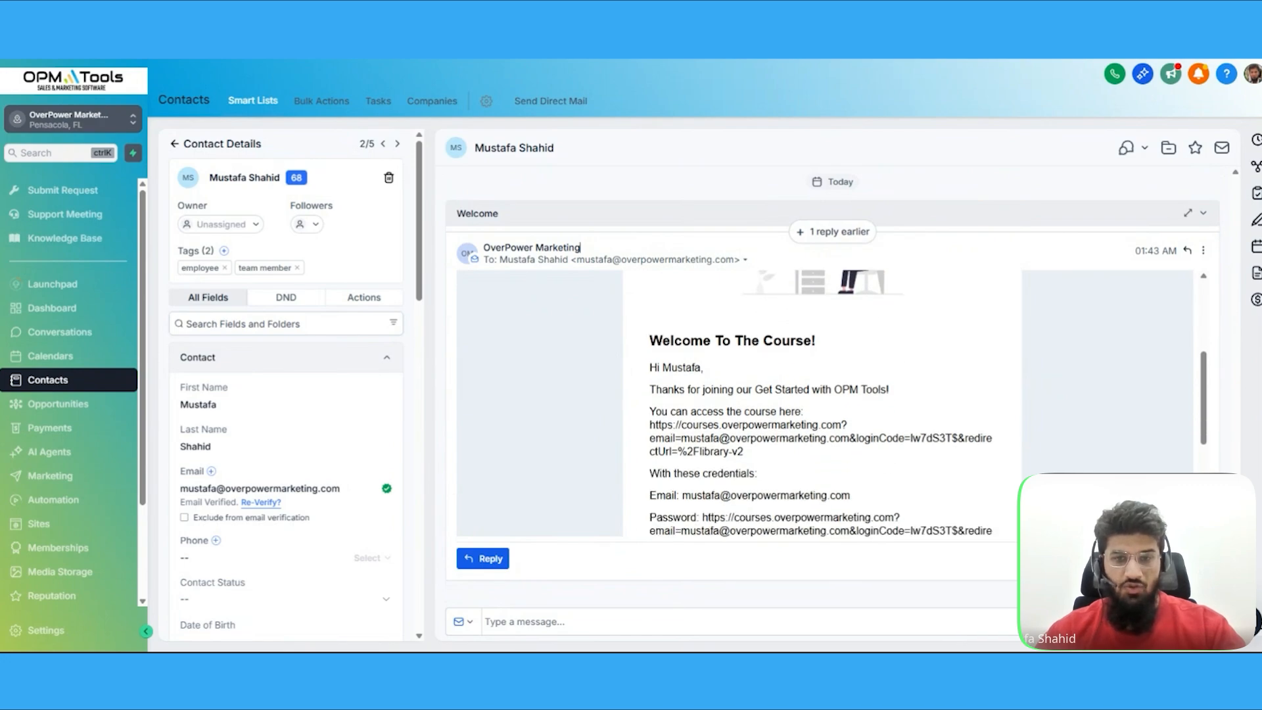
scroll(822, 404, down, 2)
scroll(783, 417, down, 3)
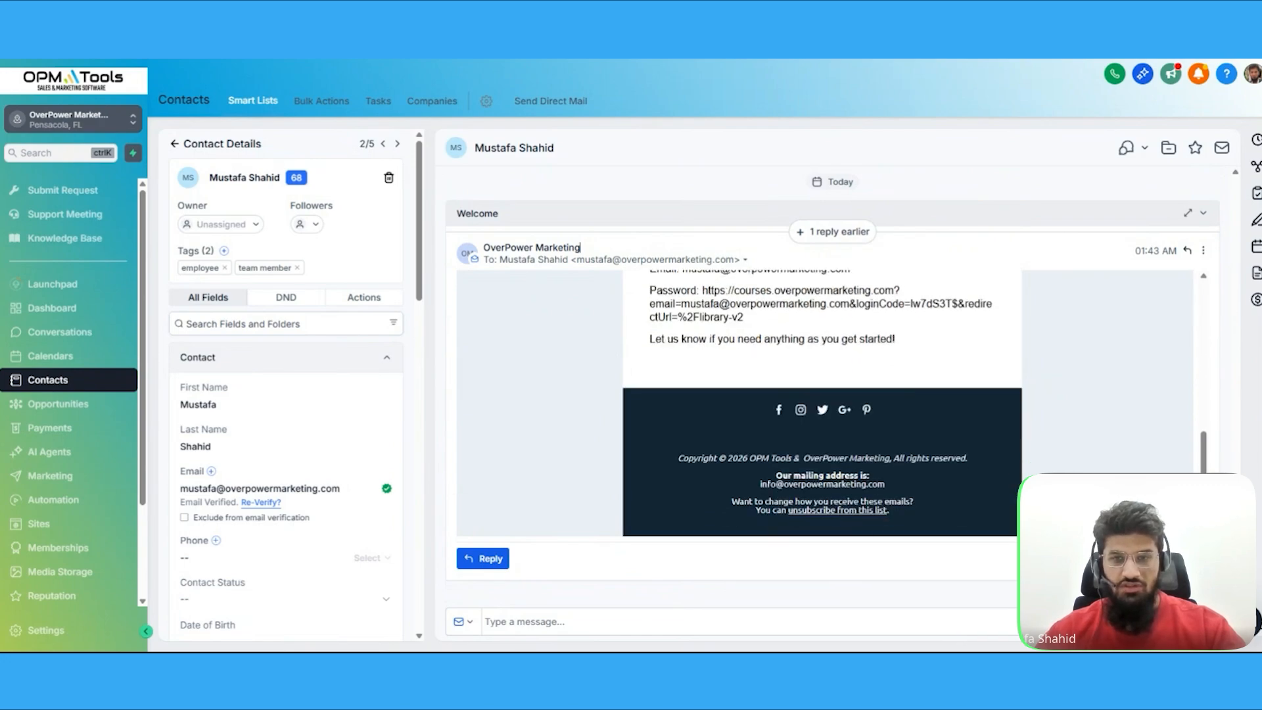
scroll(781, 414, up, 5)
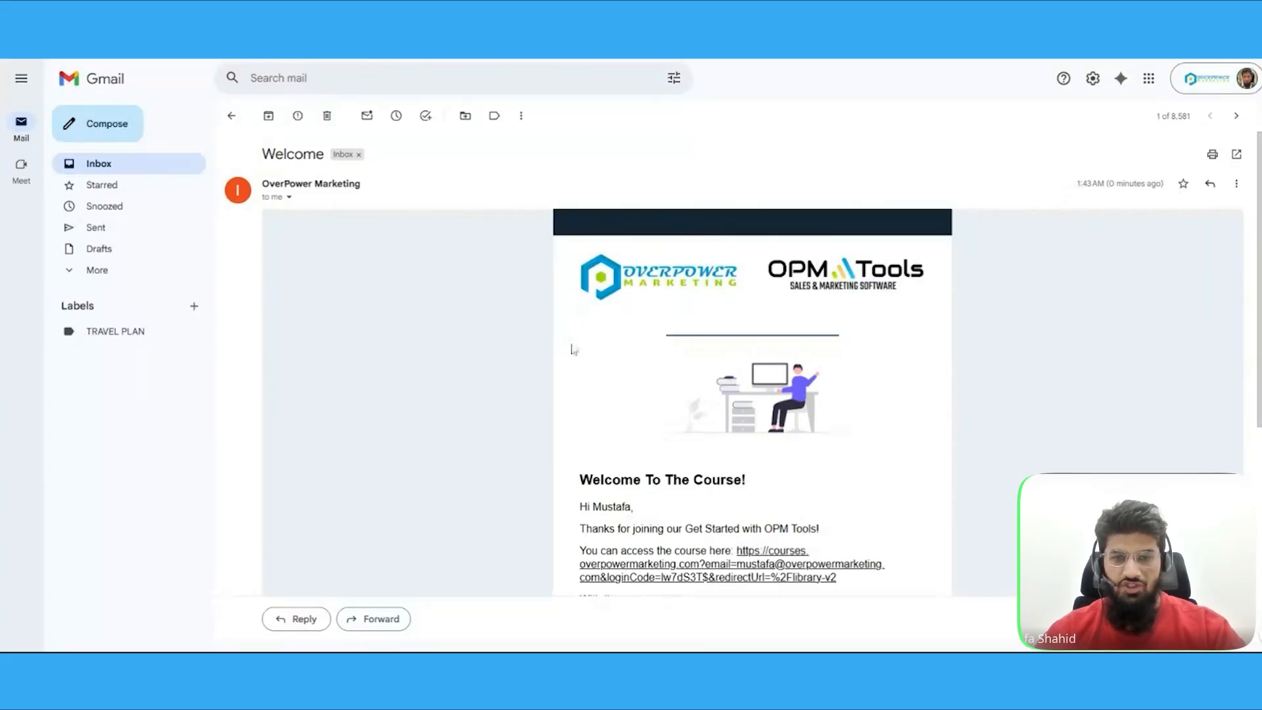
Switch to Gmail and open the course access link in the received Welcome email
scroll(520, 316, down, 2)
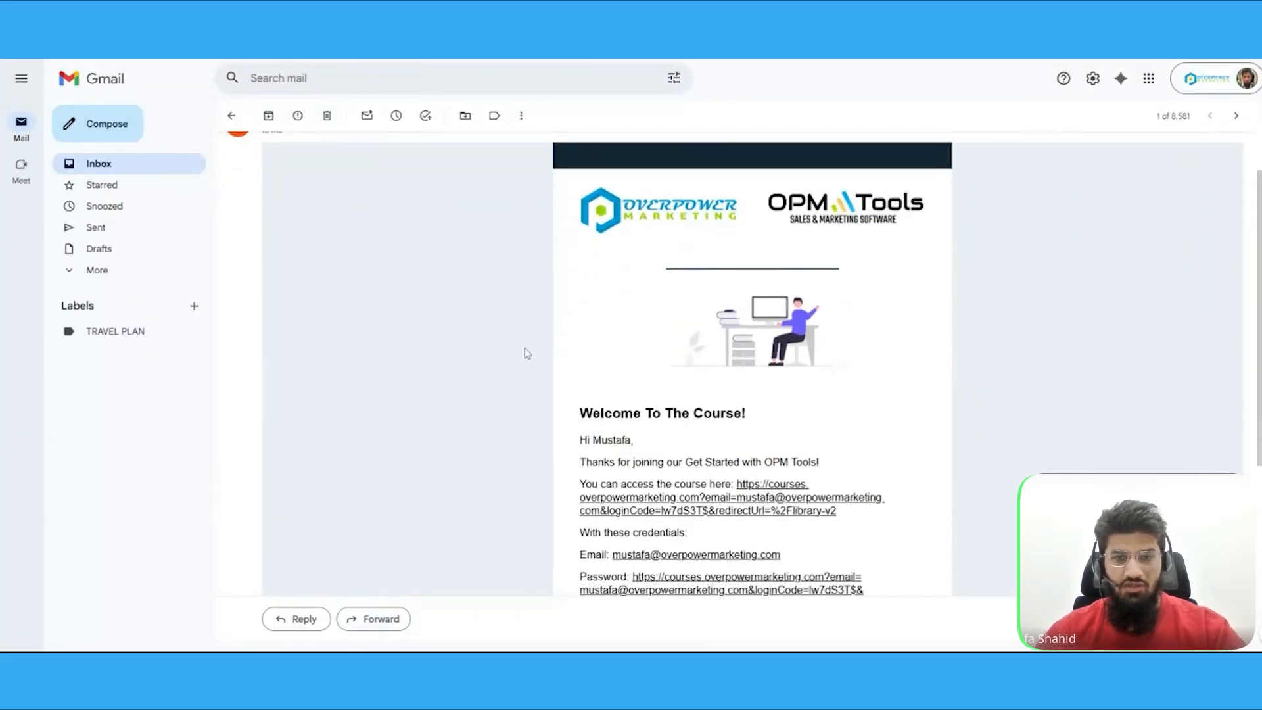
click(717, 510)
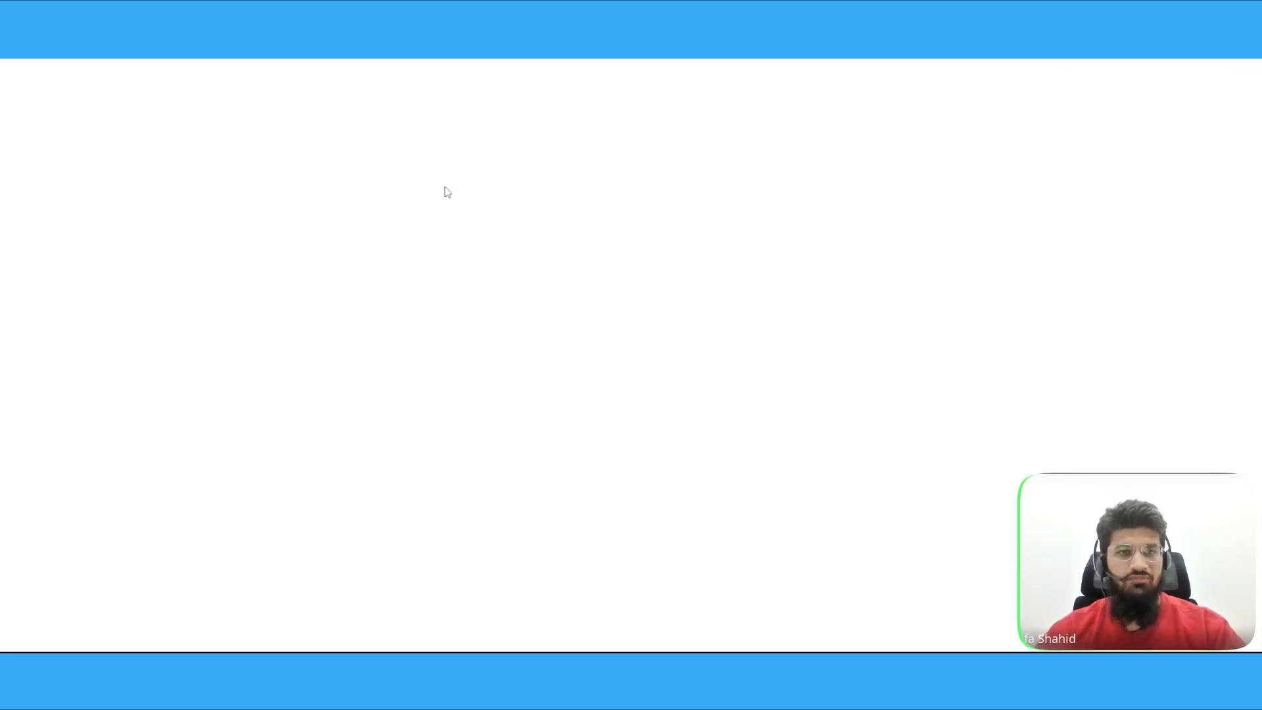